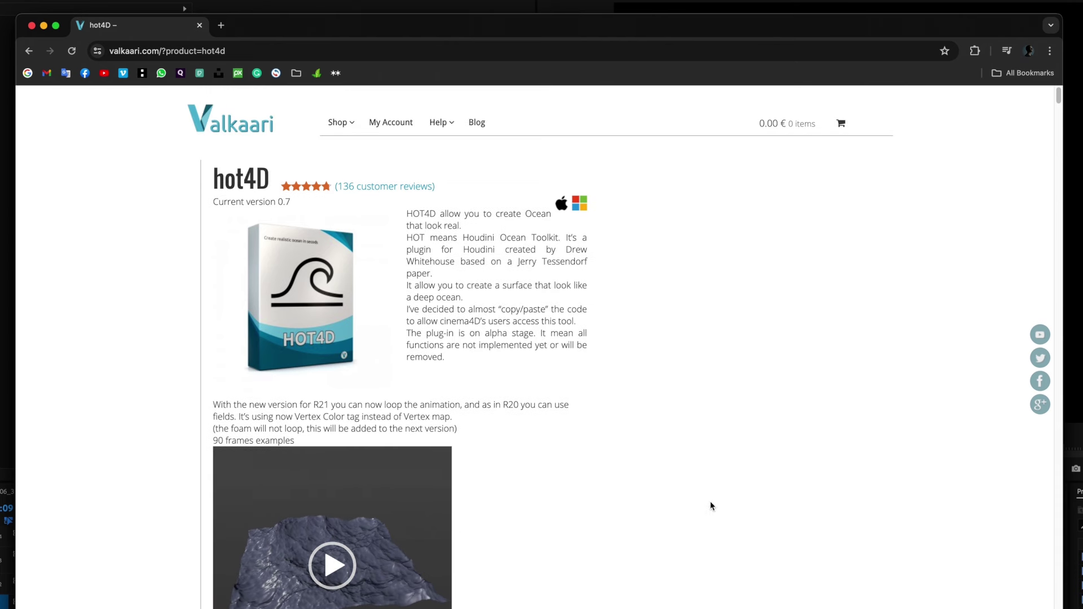
Look through the hot4D plug-in's product page
left_click(761, 497)
scroll(538, 563, "down", 1)
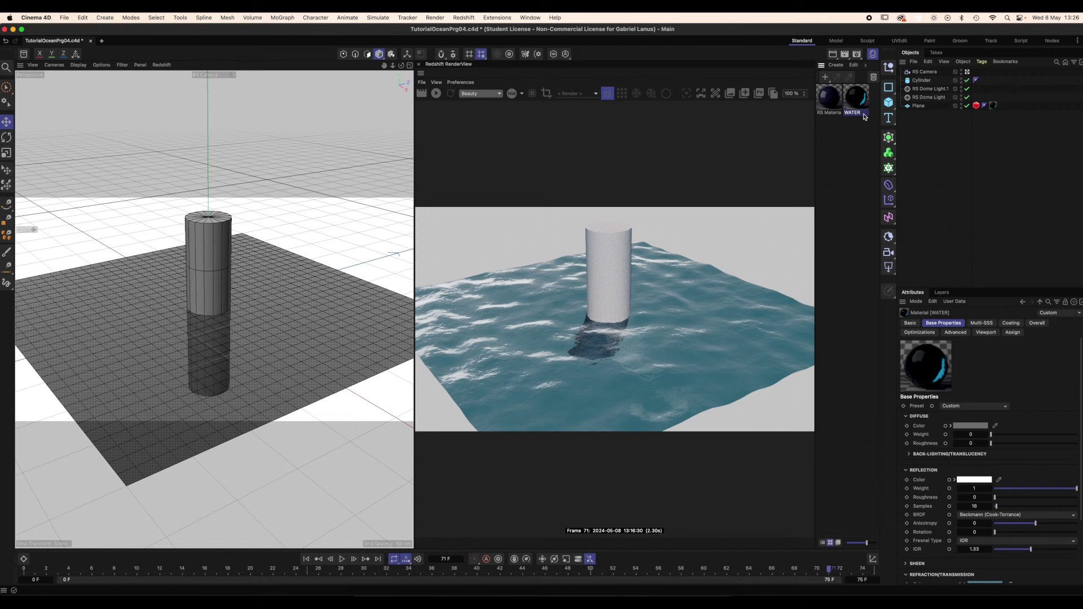
Open the WATER material's node graph and inspect its two Maxon Noise nodes and the Color Layer node
double_click(864, 116)
left_click(97, 321)
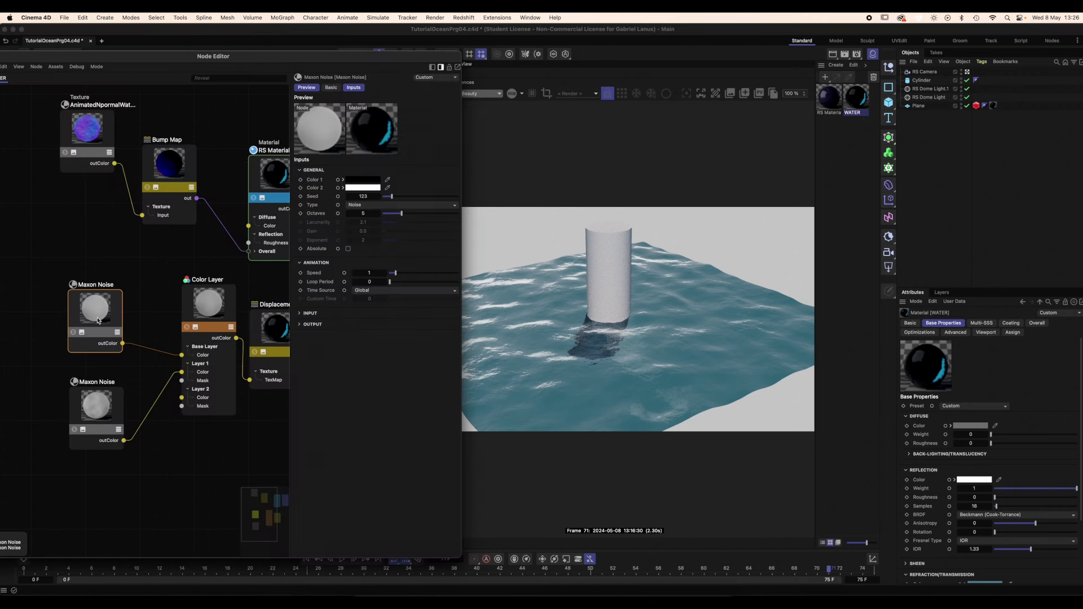
left_click(108, 400)
left_click(219, 301)
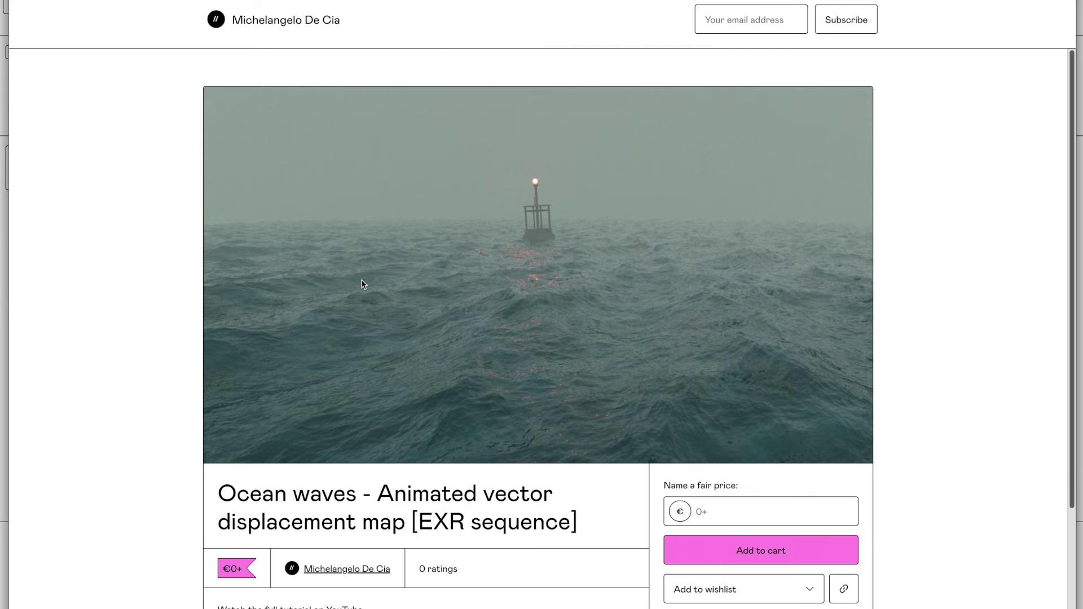
Enter a price of 0 for the Ocean waves animated vector displacement map and add it to the cart
left_click(751, 515)
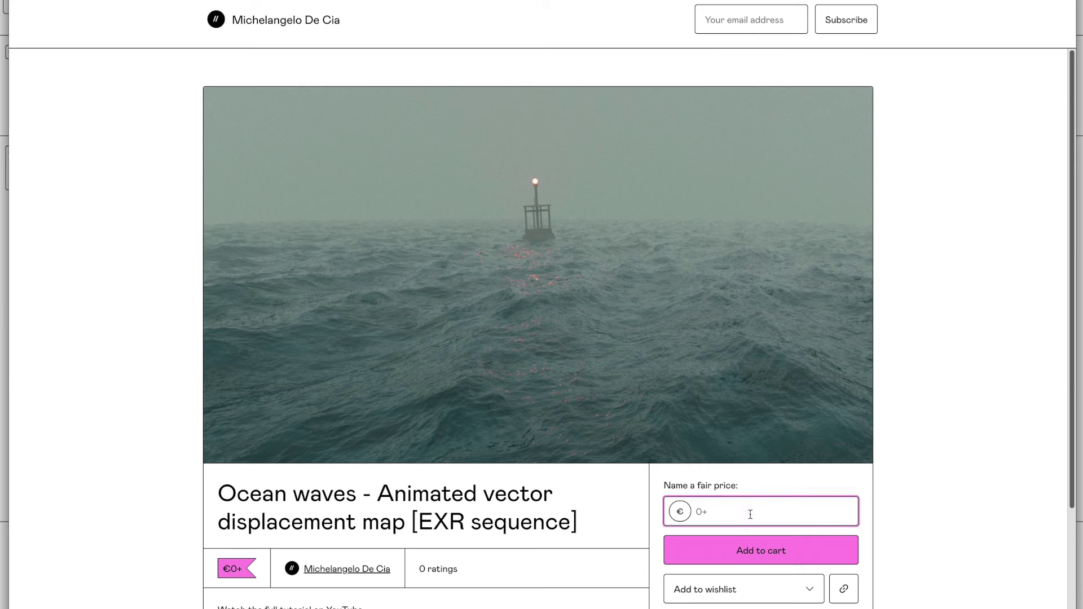
type("0")
left_click(846, 550)
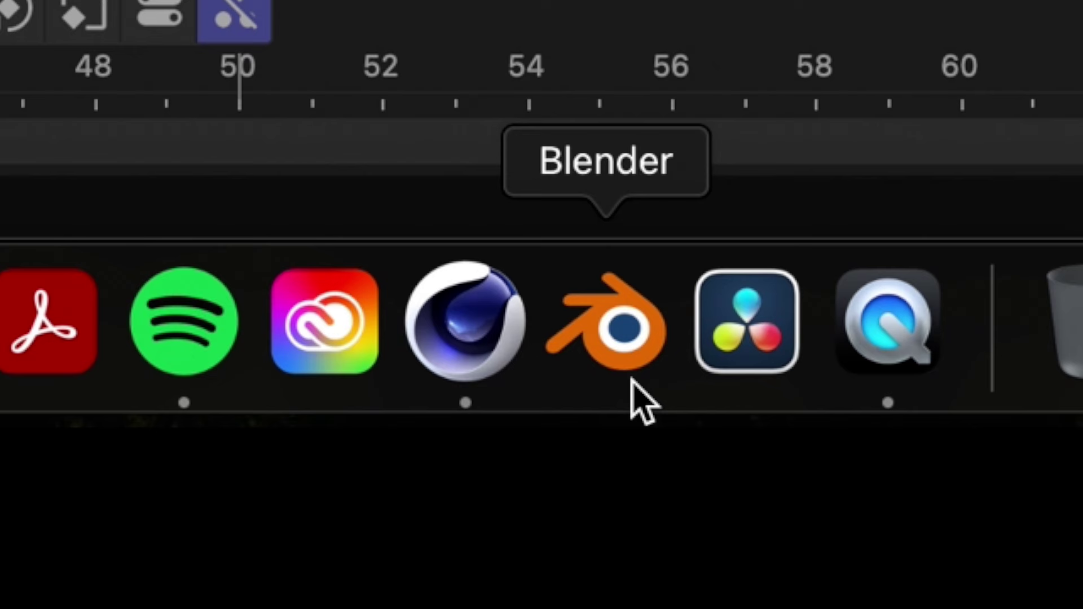
Launch Blender and delete the default objects, including the light, from the scene
left_click(652, 390)
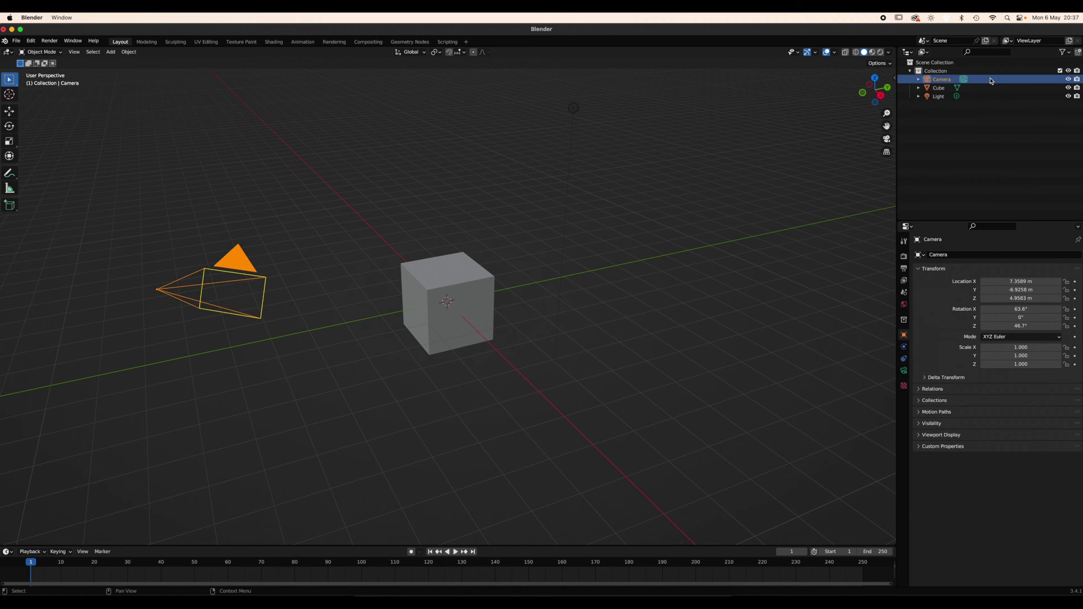
key("Delete")
left_click(991, 80)
key("Delete")
left_click(991, 79)
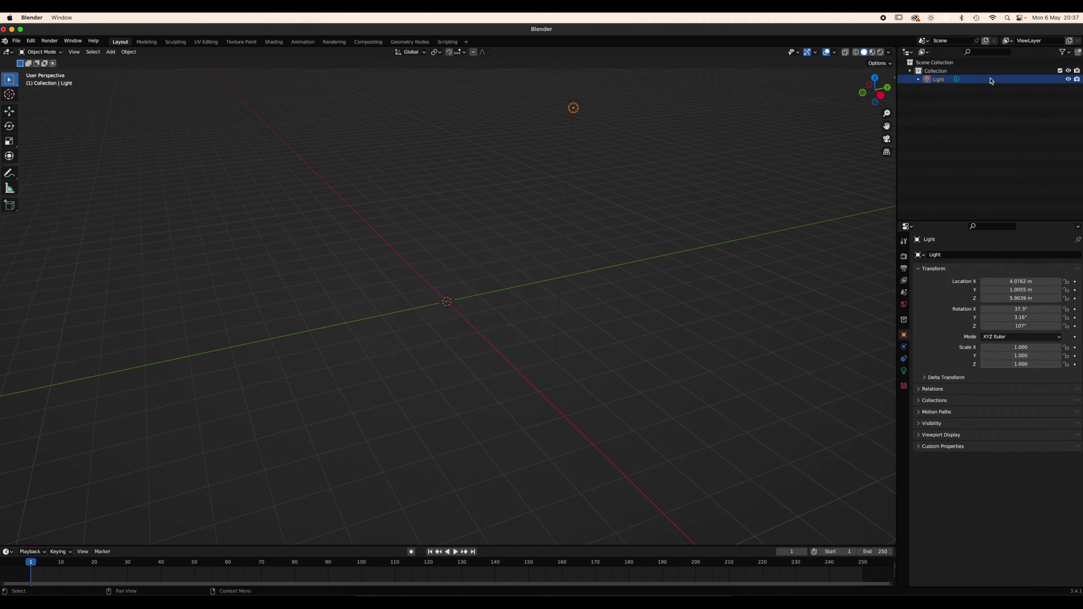
key("Delete")
Add a plane mesh at the scene origin and give it an Ocean modifier
left_click(111, 51)
mouse_move(115, 62)
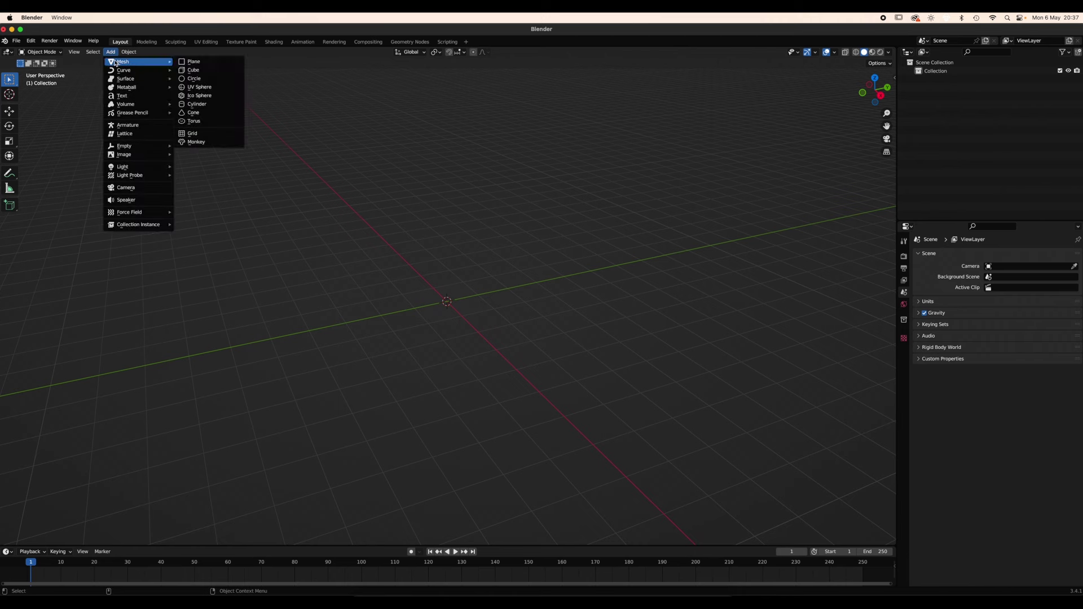
left_click(214, 62)
left_click(904, 346)
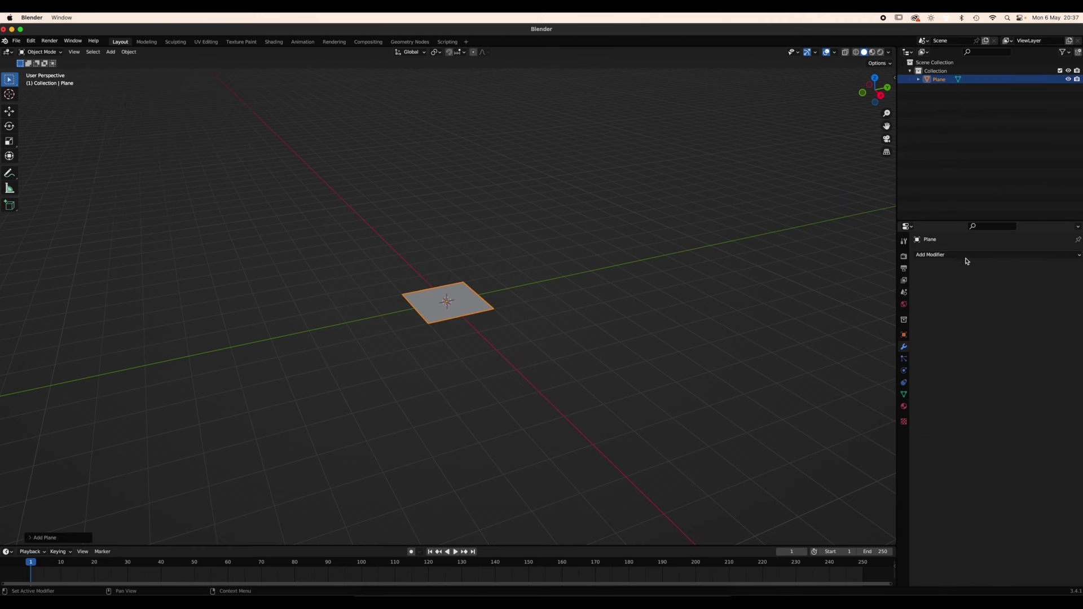
left_click(967, 255)
left_click(1040, 326)
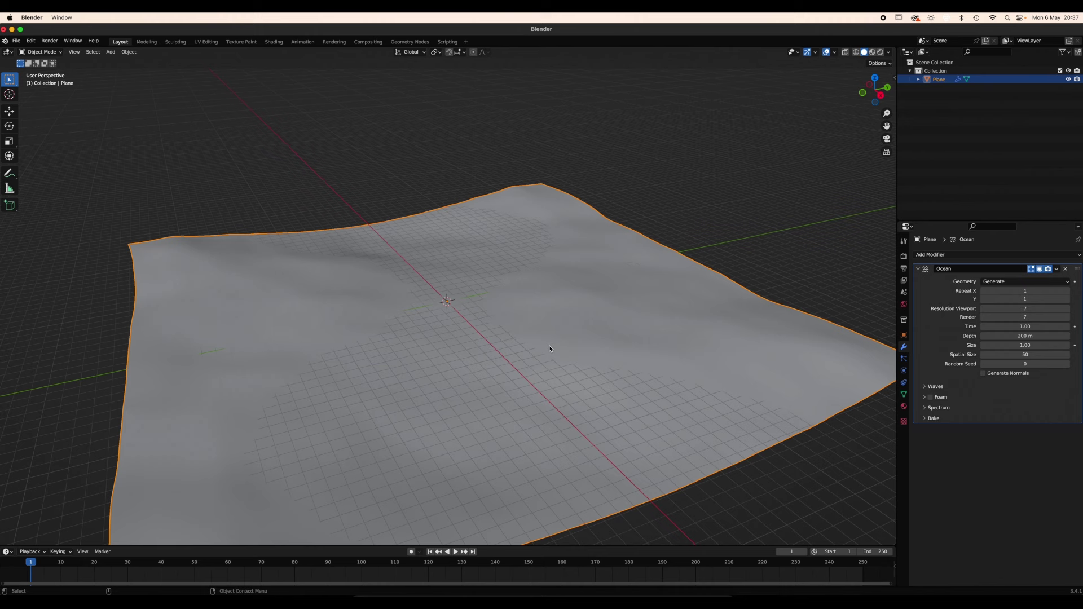
Set the Ocean modifier's viewport and render resolution both to 20
double_click(1021, 310)
type("20")
key("Tab")
type("20")
key("Return")
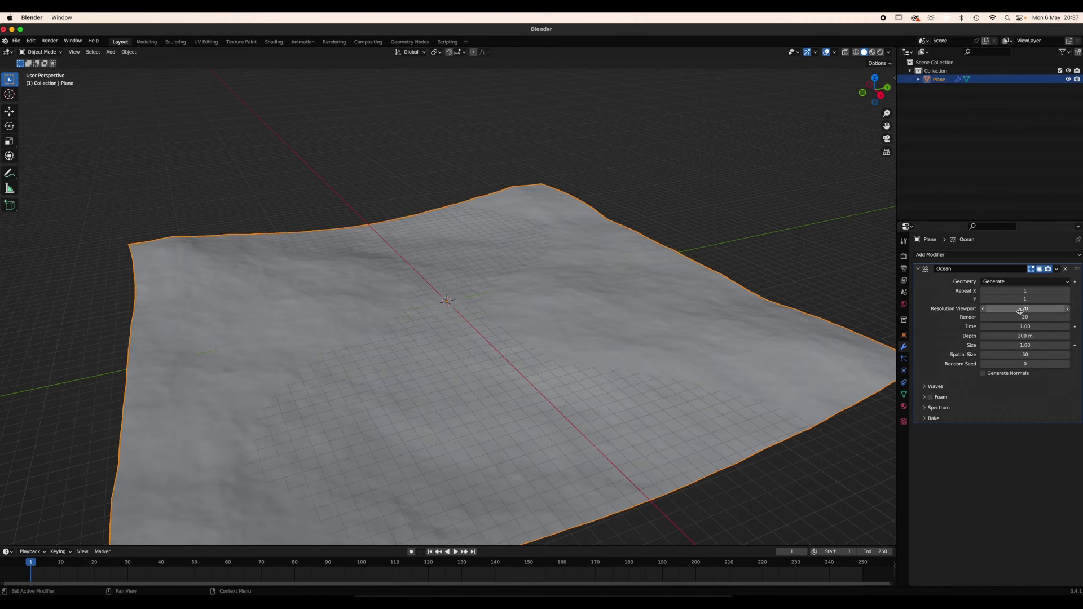
Set the wave scale of the Ocean modifier to 5
left_click(927, 388)
left_click(1043, 400)
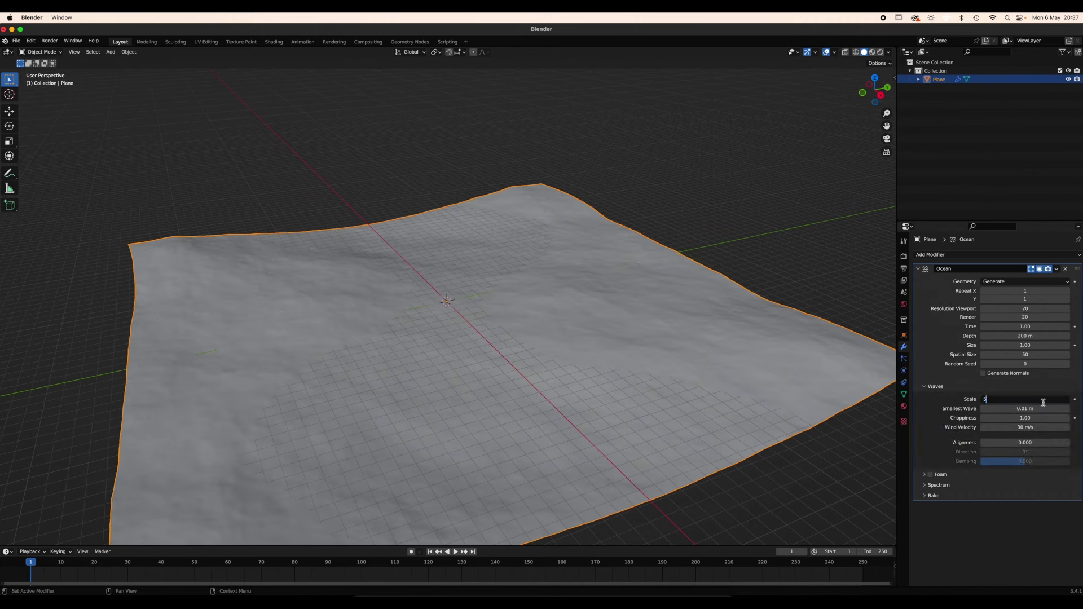
type("5")
key("Return")
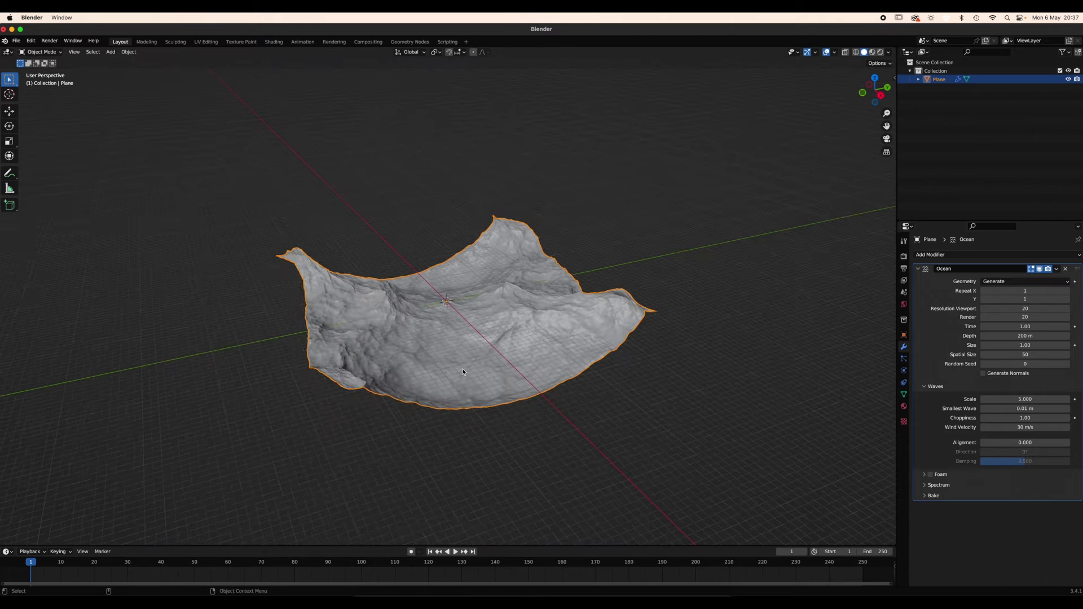
Play the timeline briefly, return to frame 0 and keyframe the Ocean modifier's Time value there
key("space")
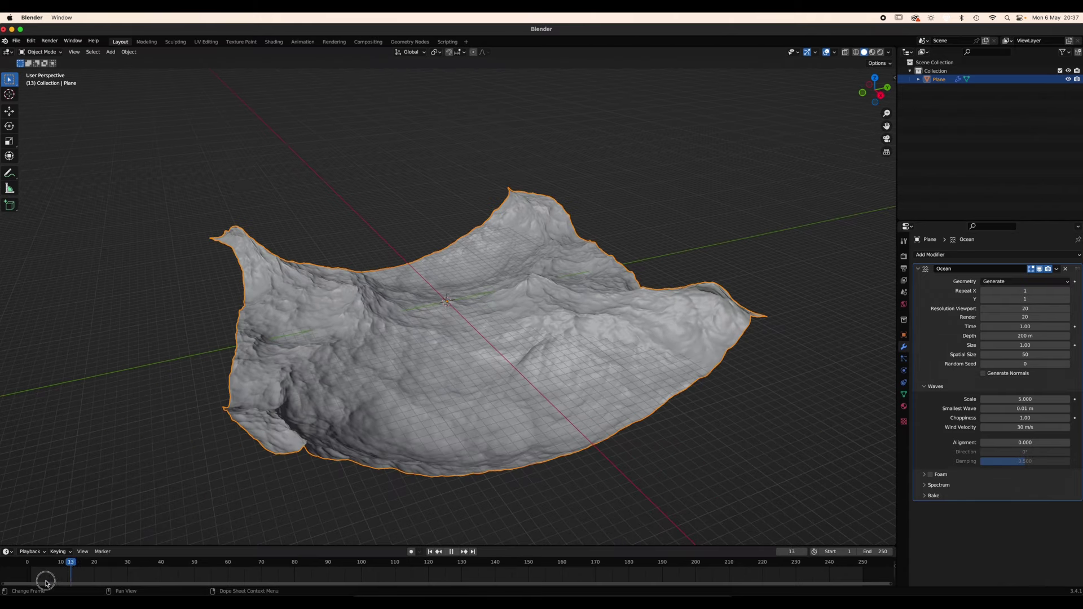
left_click_drag(46, 583, 19, 582)
key("space")
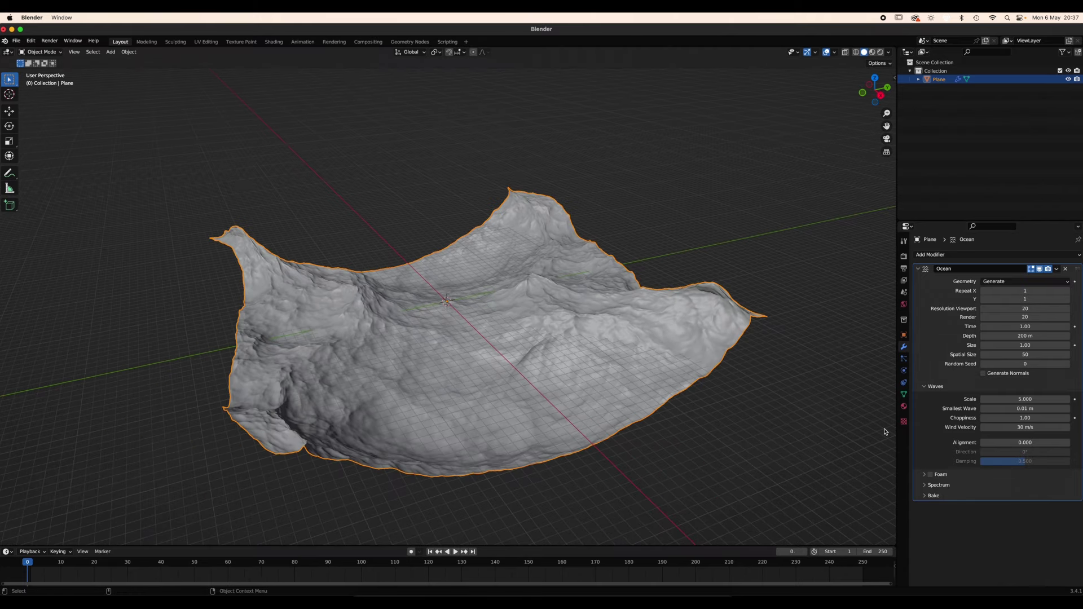
left_click(1075, 329)
Set the Ocean modifier's Time to 10 at frame 250 and keyframe it
left_click_drag(865, 564, 863, 566)
left_click(1035, 326)
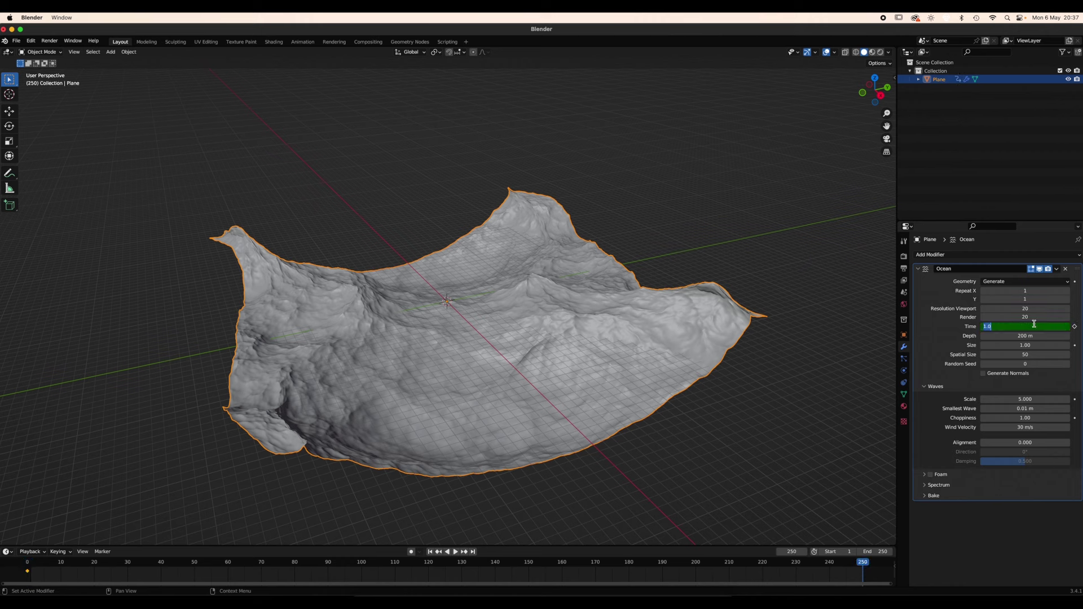
type("10")
key("Return")
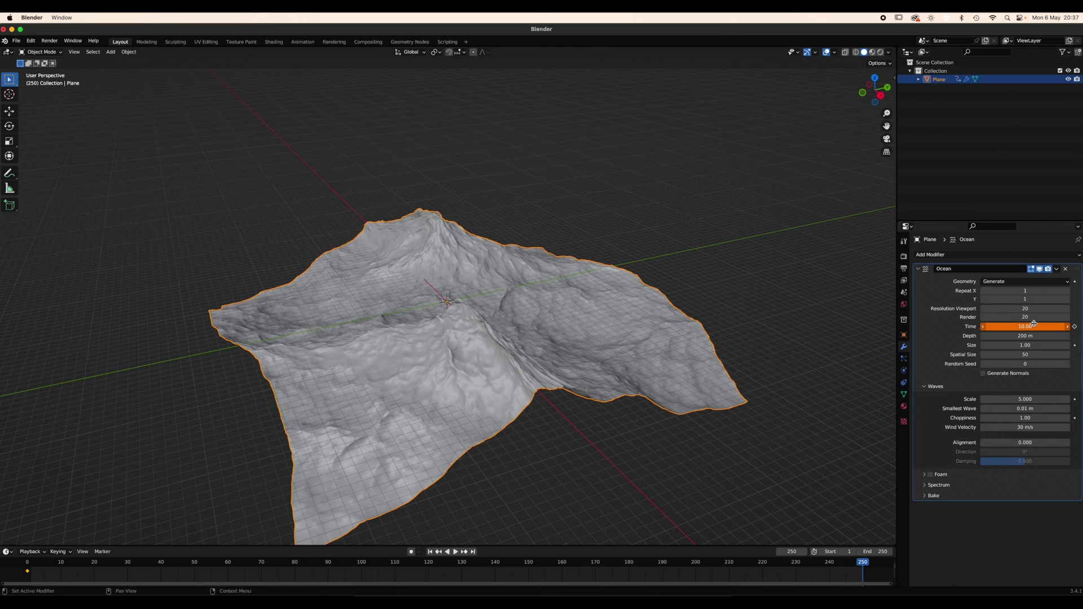
left_click(1075, 326)
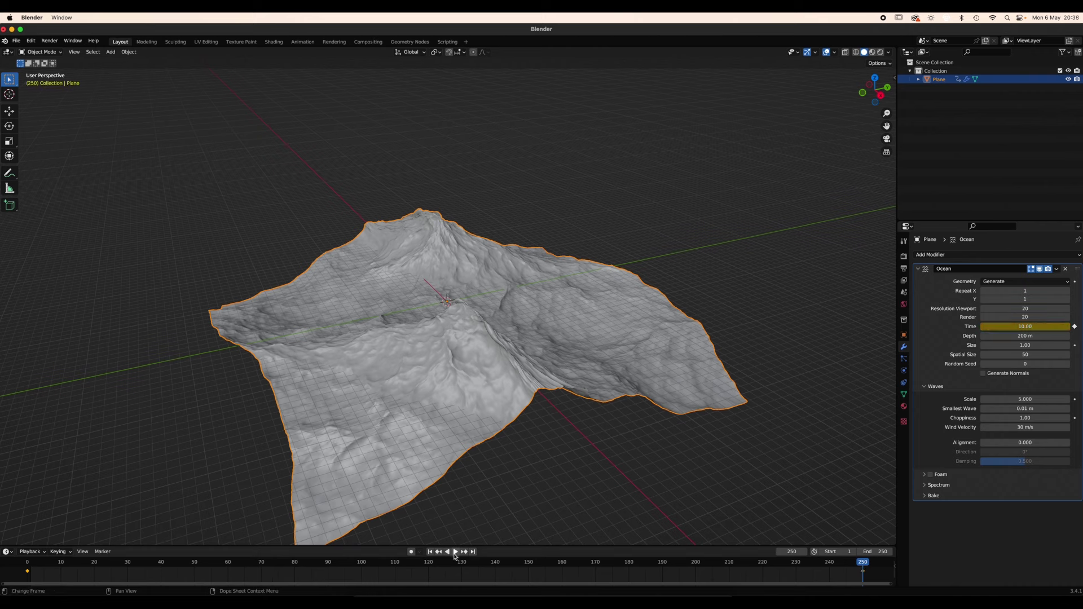
Preview the wave animation, select both Time keyframes and change their interpolation mode to linear
left_click(456, 553)
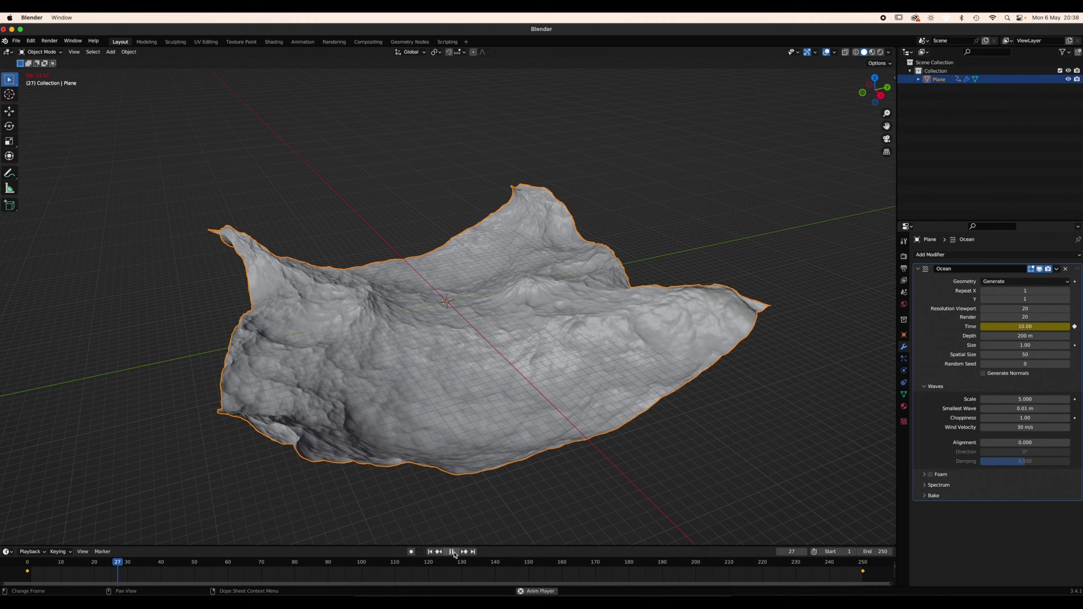
left_click(452, 552)
left_click_drag(886, 570, 22, 579)
right_click(30, 573)
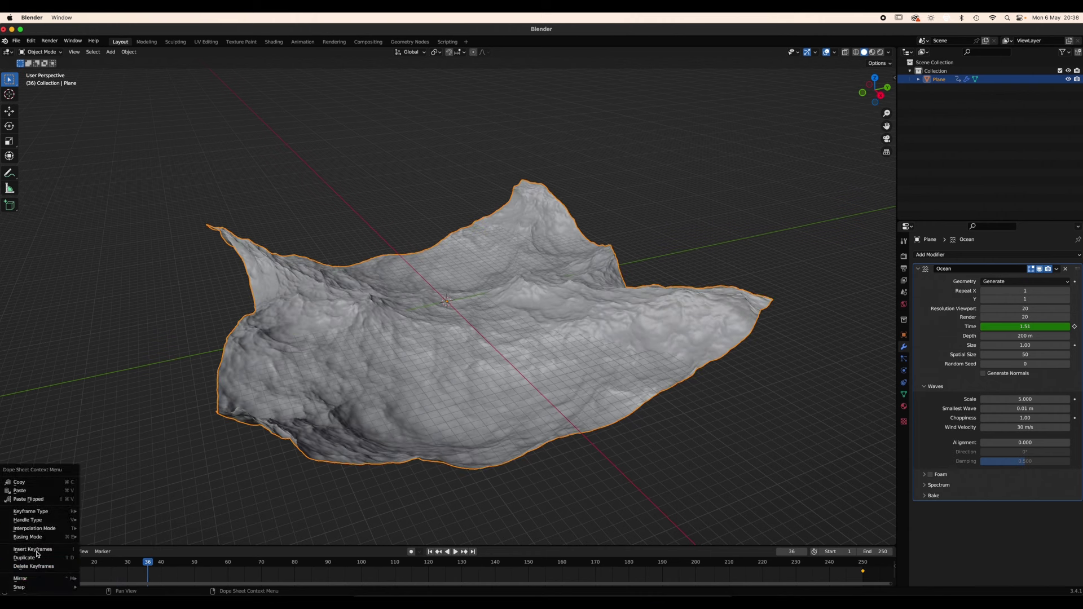
mouse_move(46, 529)
left_click(101, 482)
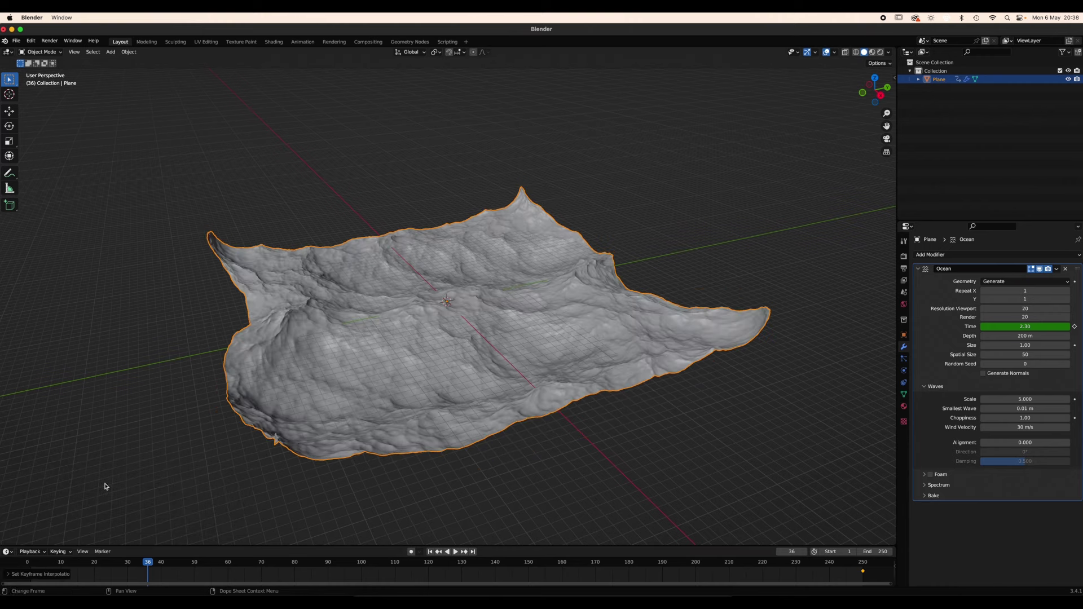
Play back the ocean animation from the start to check the wave motion
left_click(438, 552)
left_click(455, 552)
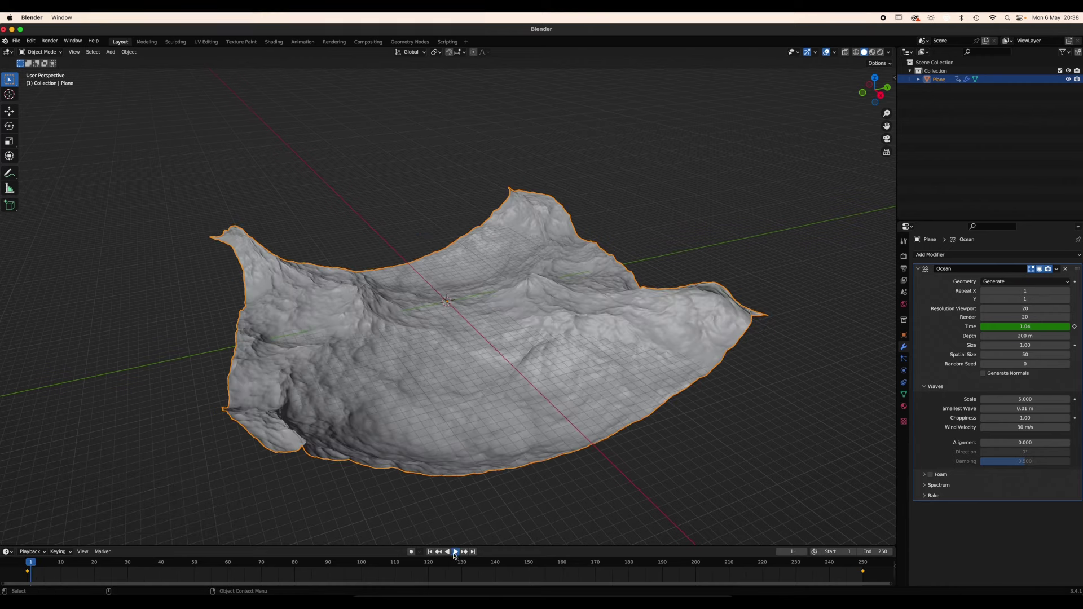
left_click(585, 488)
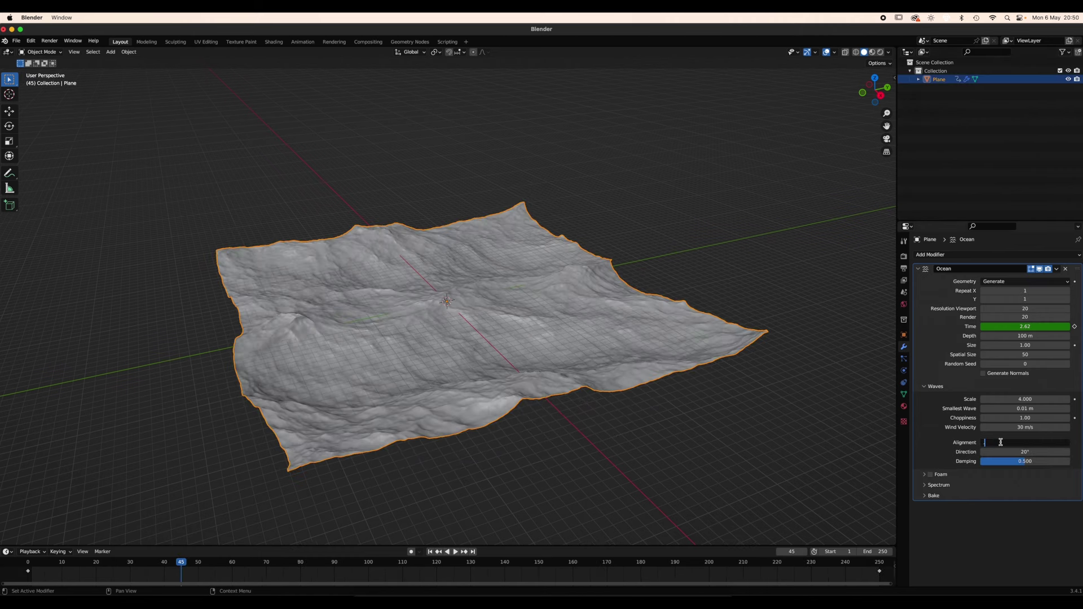
left_click(454, 552)
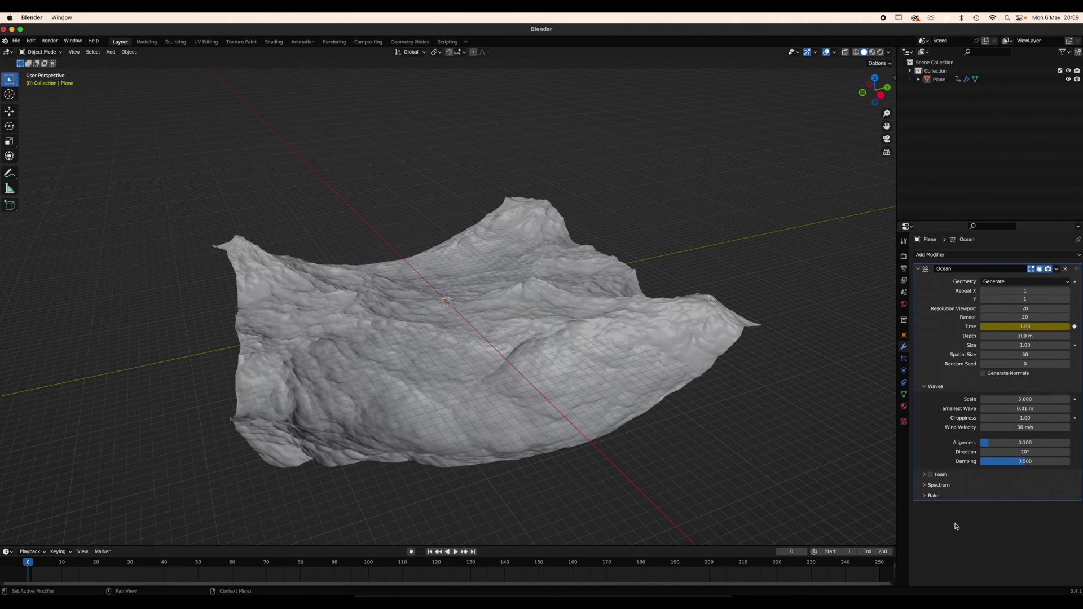
Choose the Displacement06 folder as the cache path for the ocean bake
left_click(929, 496)
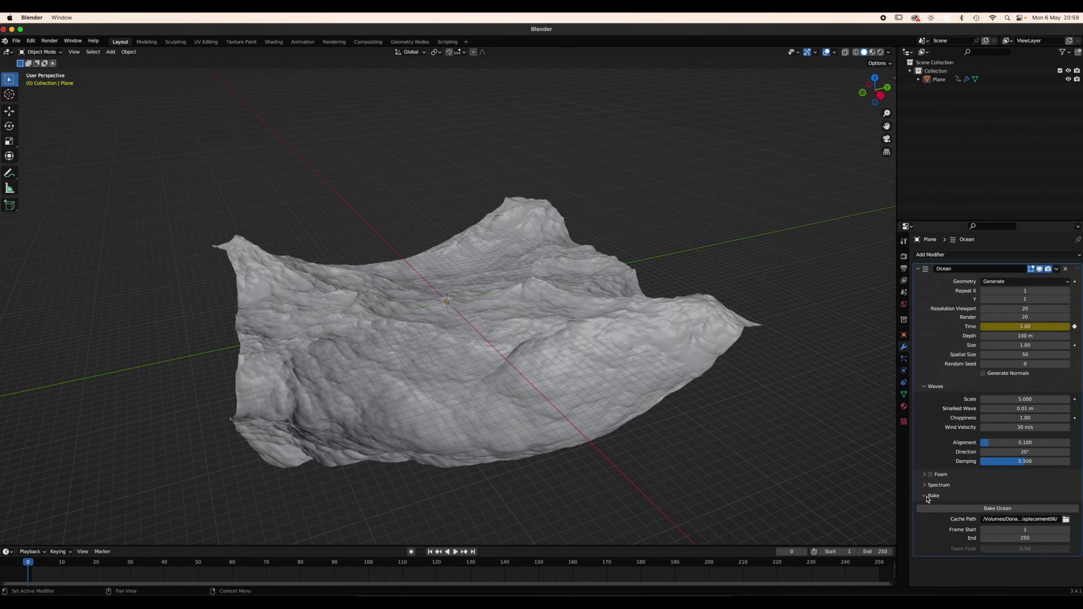
left_click(1067, 521)
left_click(824, 483)
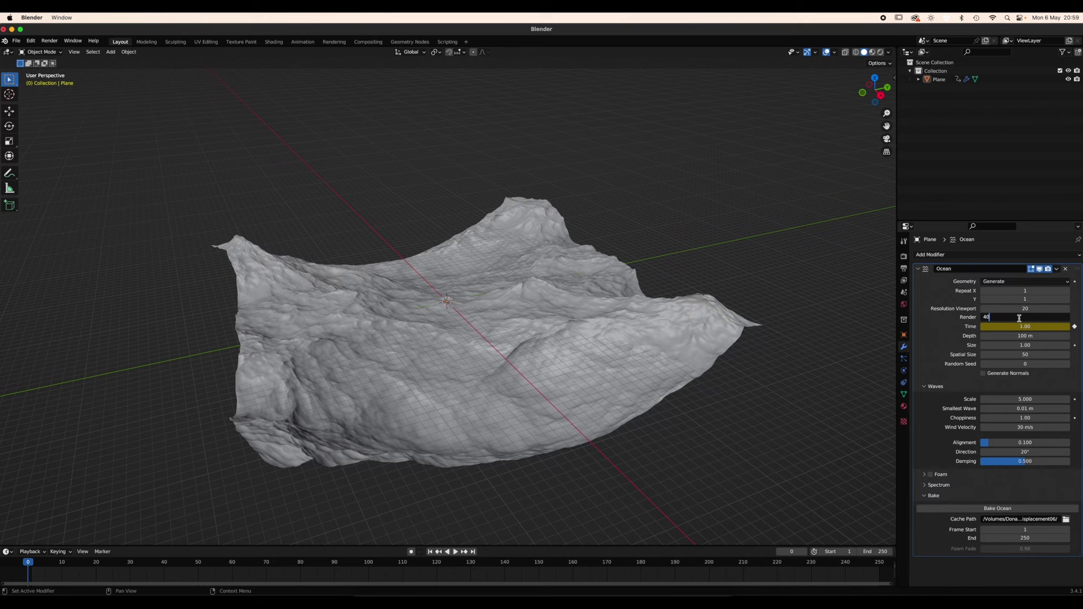
Set the Ocean modifier's render resolution to 40 and bake the ocean
key("Return")
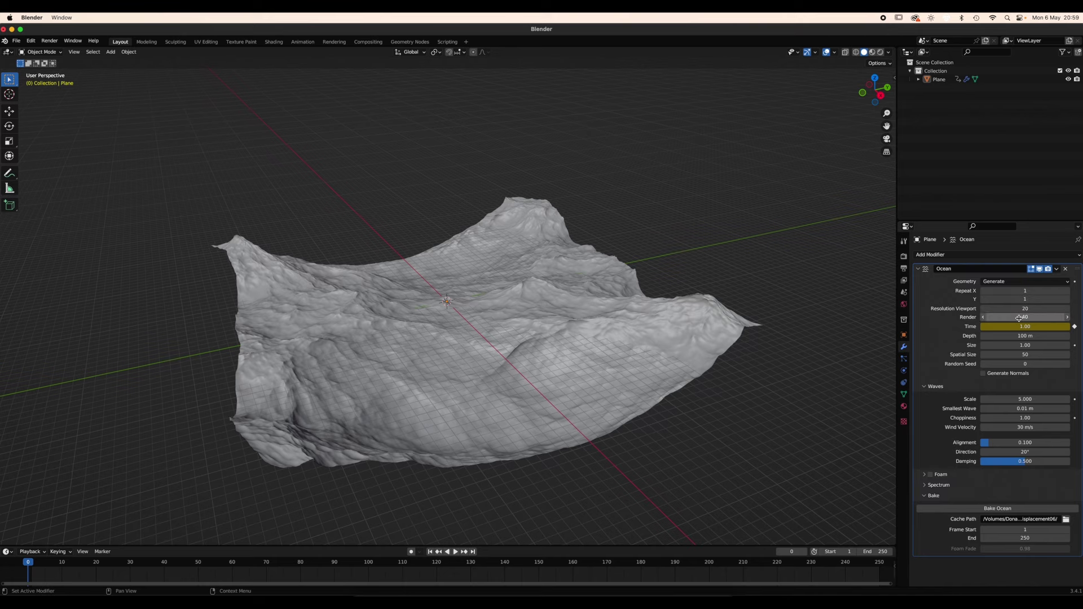
left_click(1021, 509)
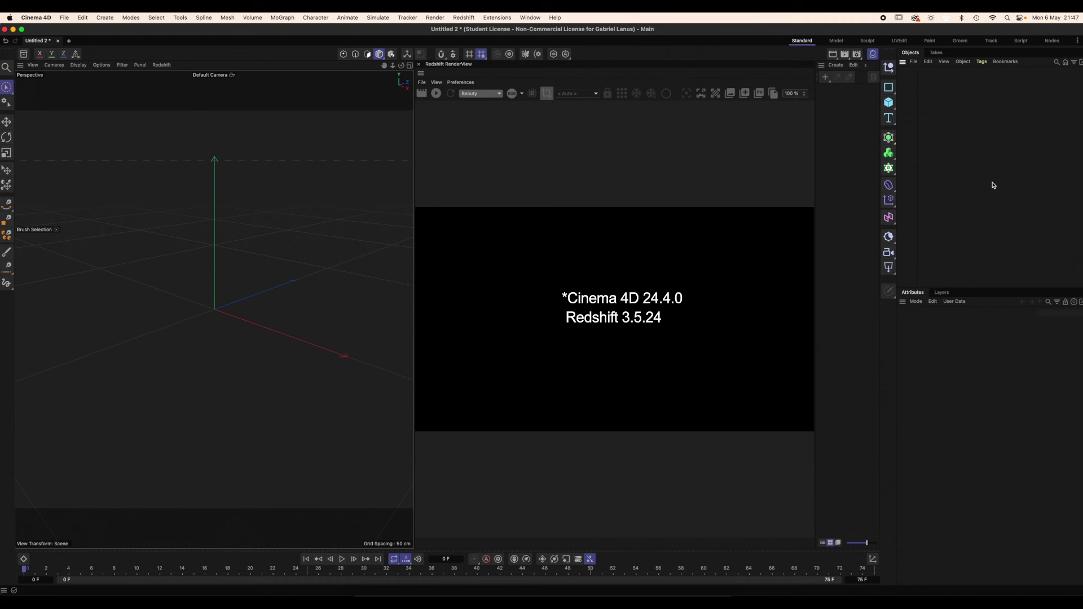
In Cinema 4D, add a plane object and create a Redshift Material
left_click(889, 102)
left_click(931, 132)
left_click(836, 65)
mouse_move(914, 81)
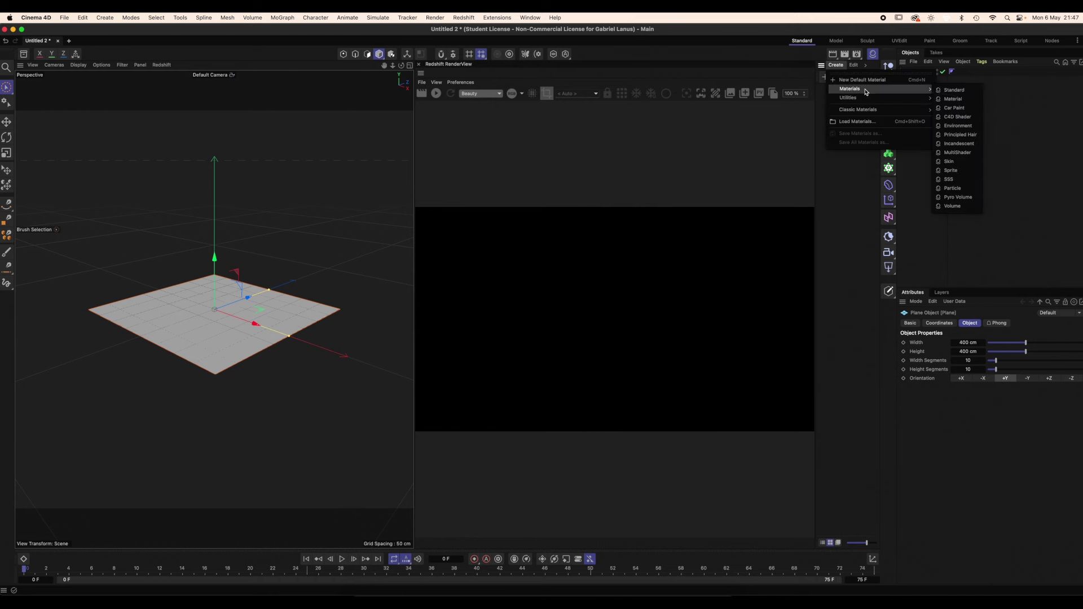
left_click(955, 101)
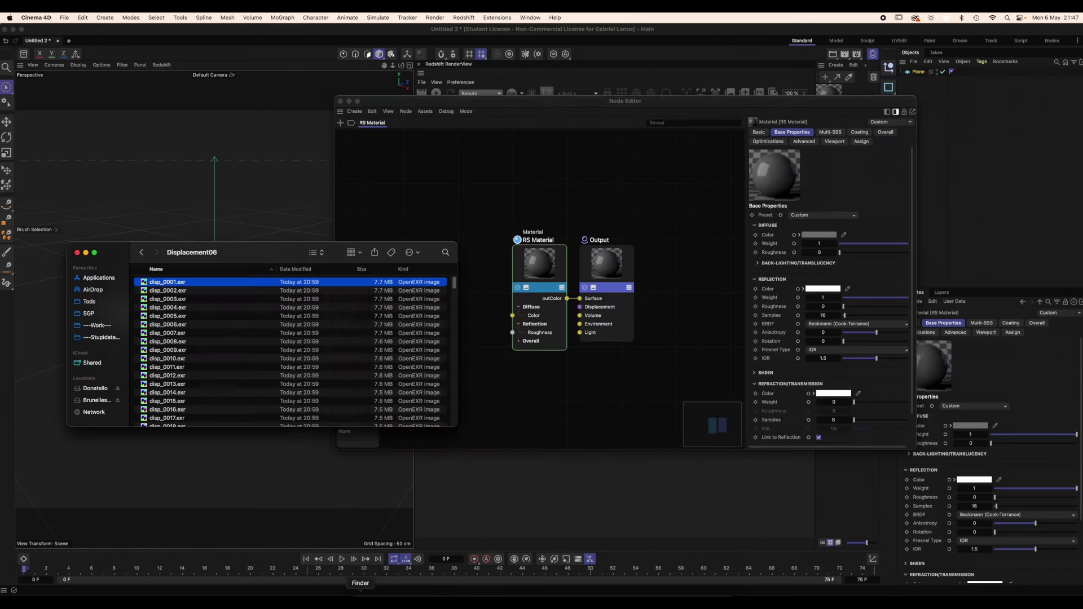
Add disp_0001.exr to the material graph as a texture and connect it through a Displacement node to the output's Displacement input
left_click_drag(167, 282, 440, 202)
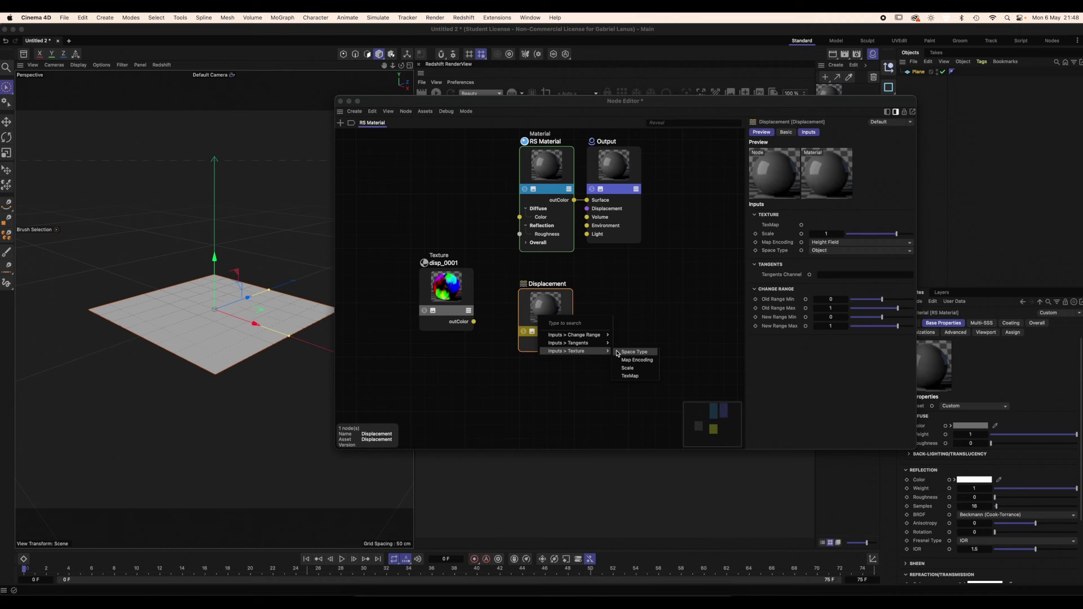
left_click_drag(573, 342, 587, 209)
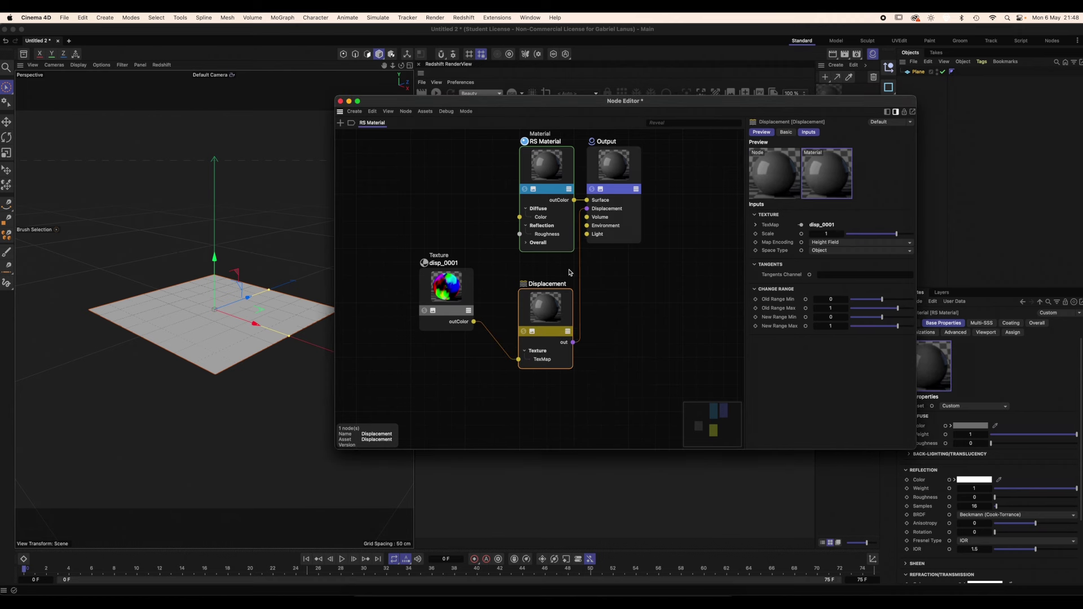
Set the Displacement node's map encoding to Vector and adjust its space type
left_click(877, 244)
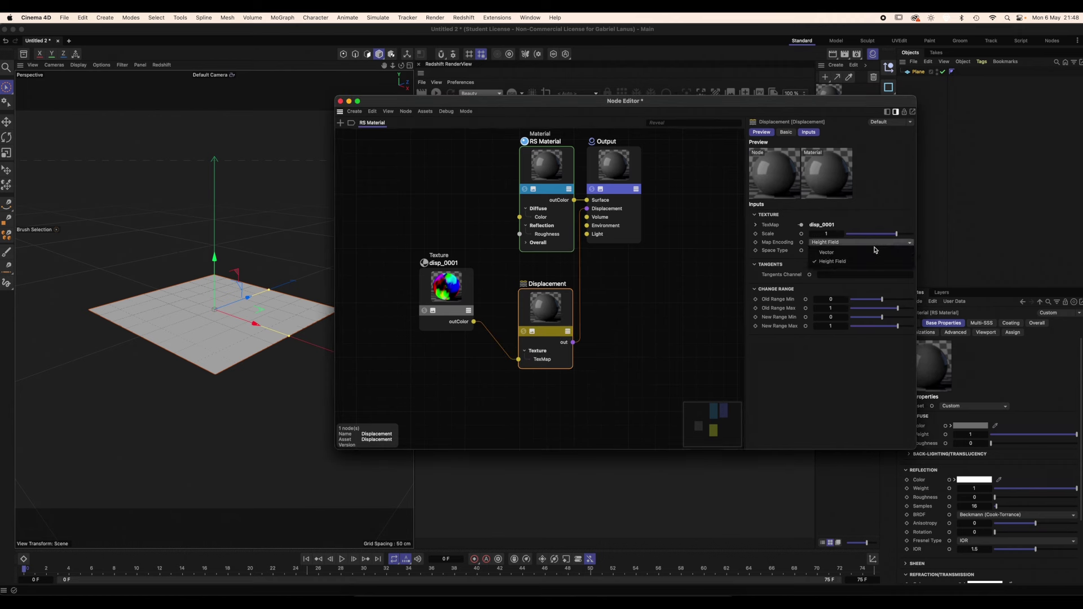
left_click(875, 261)
left_click(874, 251)
left_click(873, 251)
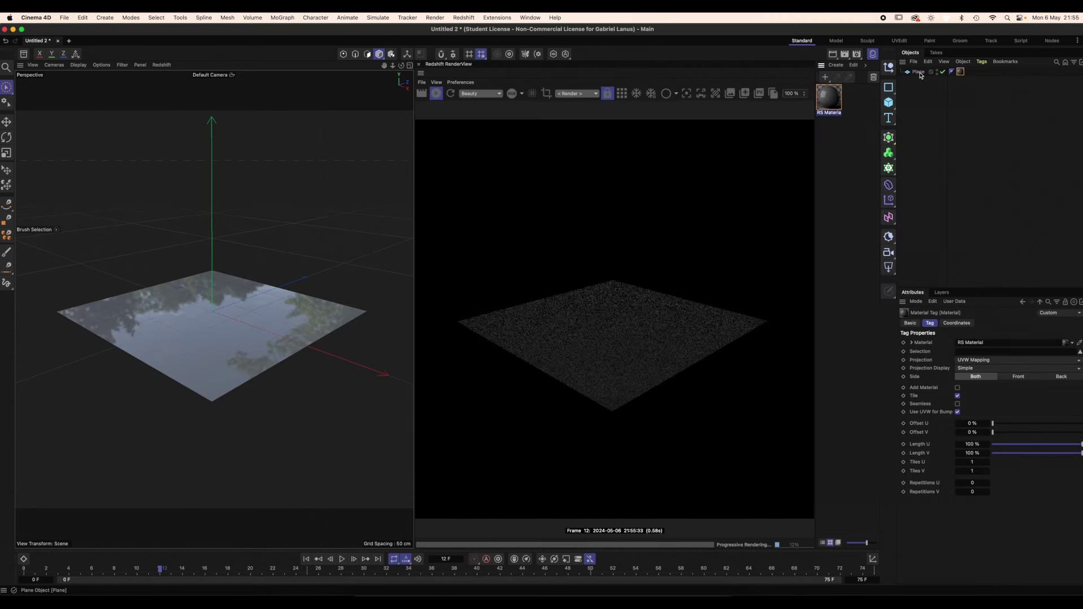
Add an RS Object render tag to the plane and turn on its geometry override
right_click(919, 72)
mouse_move(947, 171)
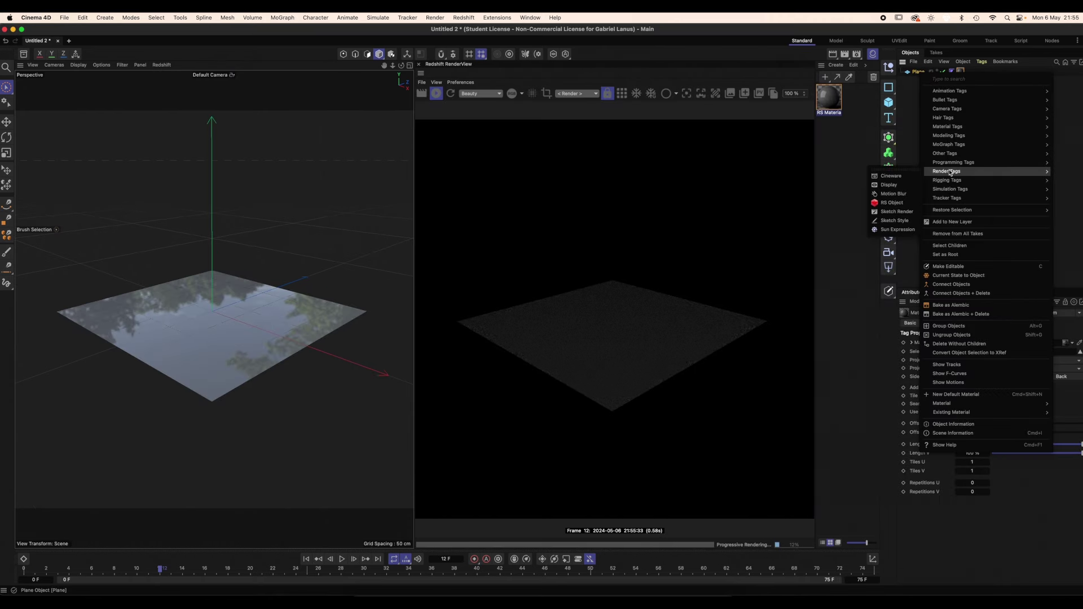
left_click(897, 203)
left_click(965, 324)
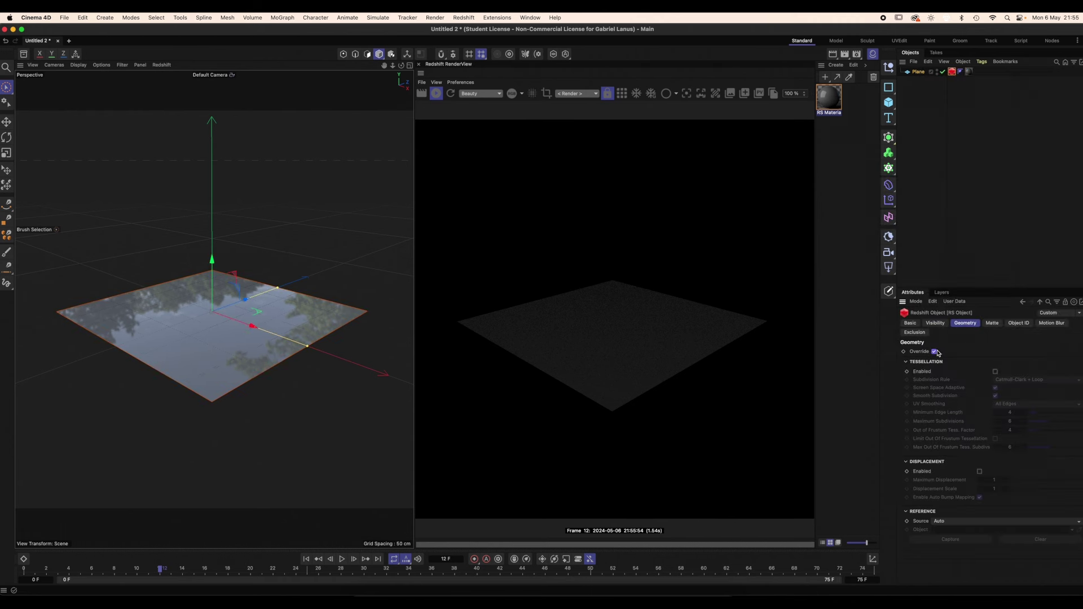
Enable the tag's tessellation and displacement, with maximum displacement about 89.5 and scale about 8.95, and scrub the animation to frame 36
left_click(995, 371)
left_click(980, 472)
left_click(1020, 481)
left_click(1020, 489)
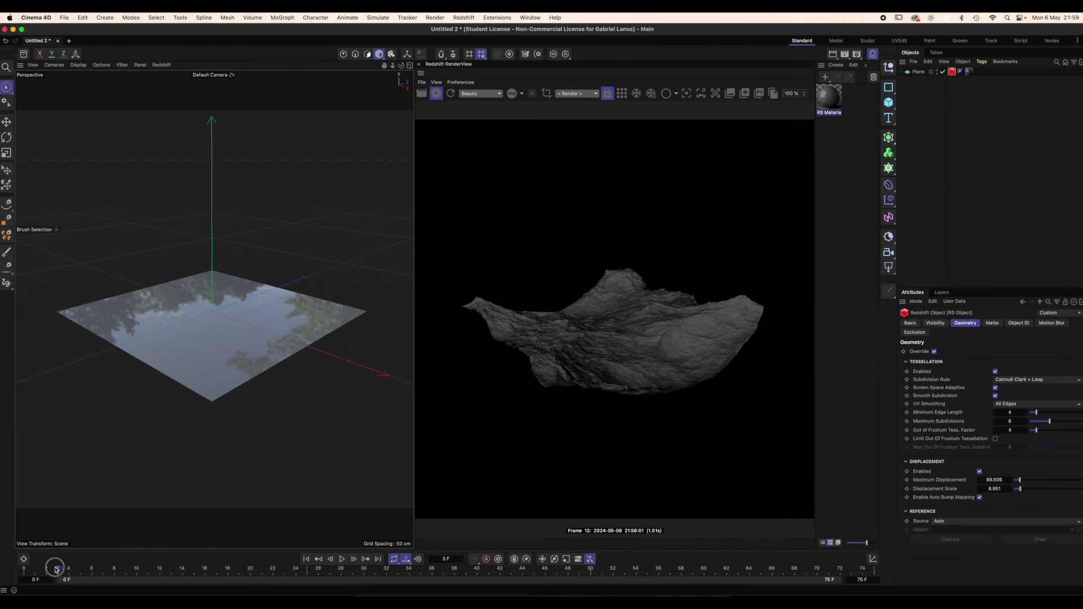
left_click_drag(56, 570, 229, 574)
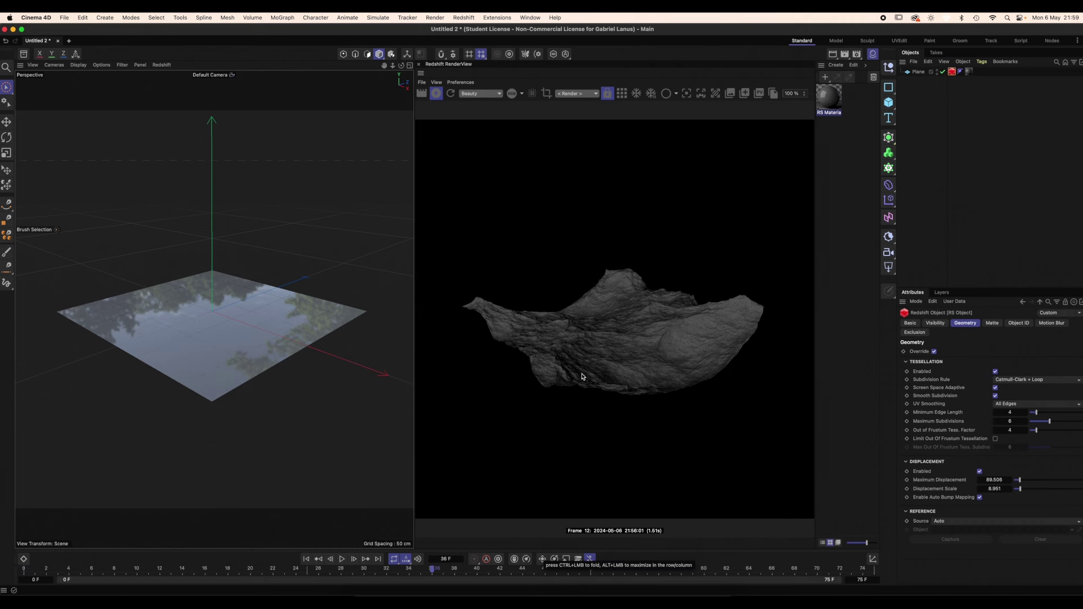
Set the disp_0001 texture's animation mode to Simple, detect its frames, and set the frame rate to 25
double_click(837, 102)
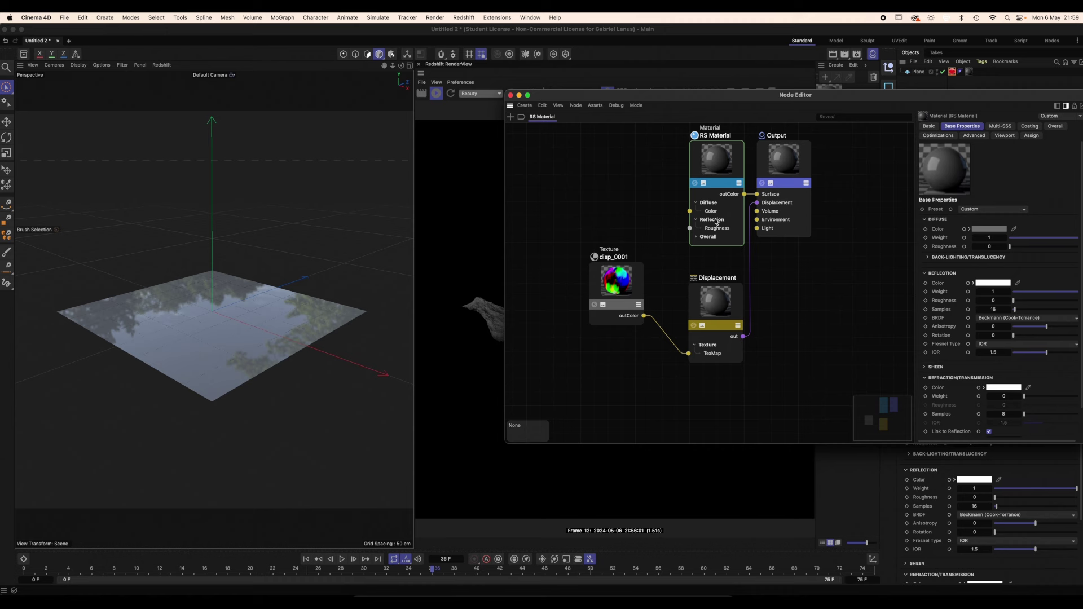
left_click(621, 289)
left_click(961, 219)
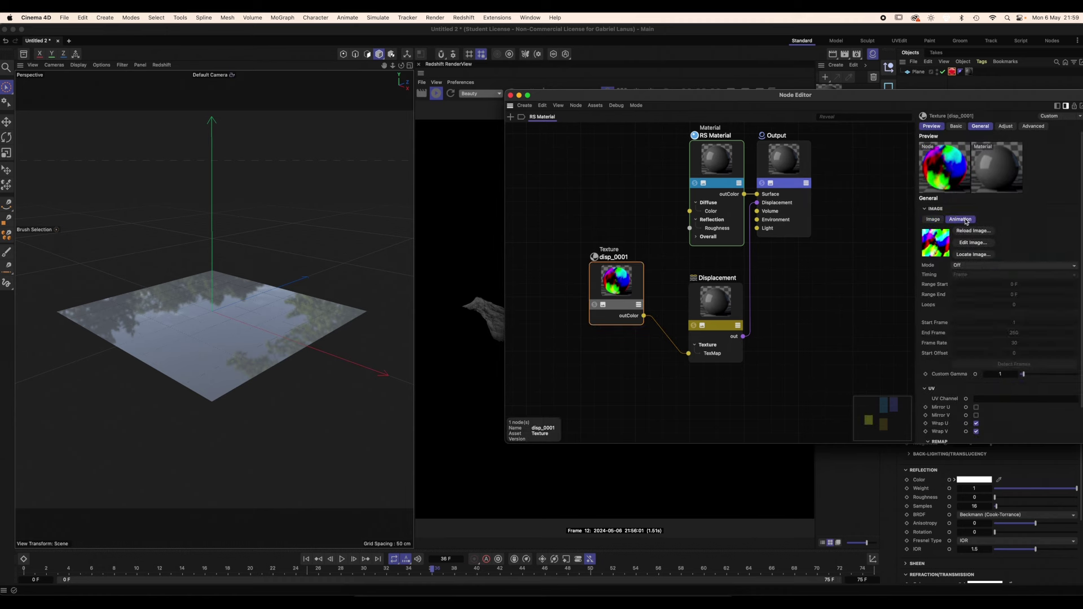
left_click(976, 265)
left_click(973, 284)
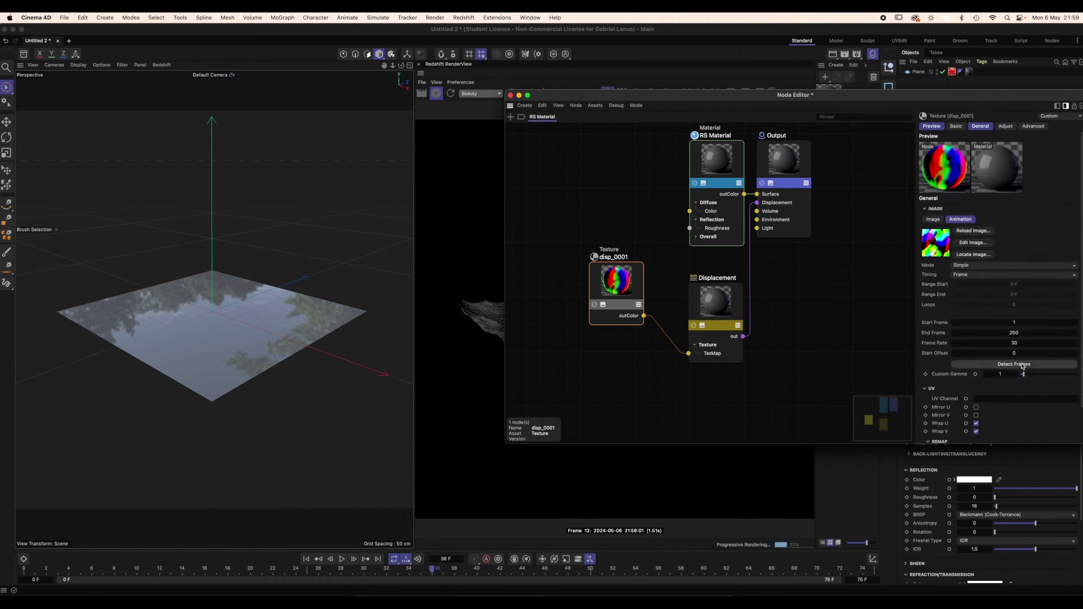
left_click(1022, 341)
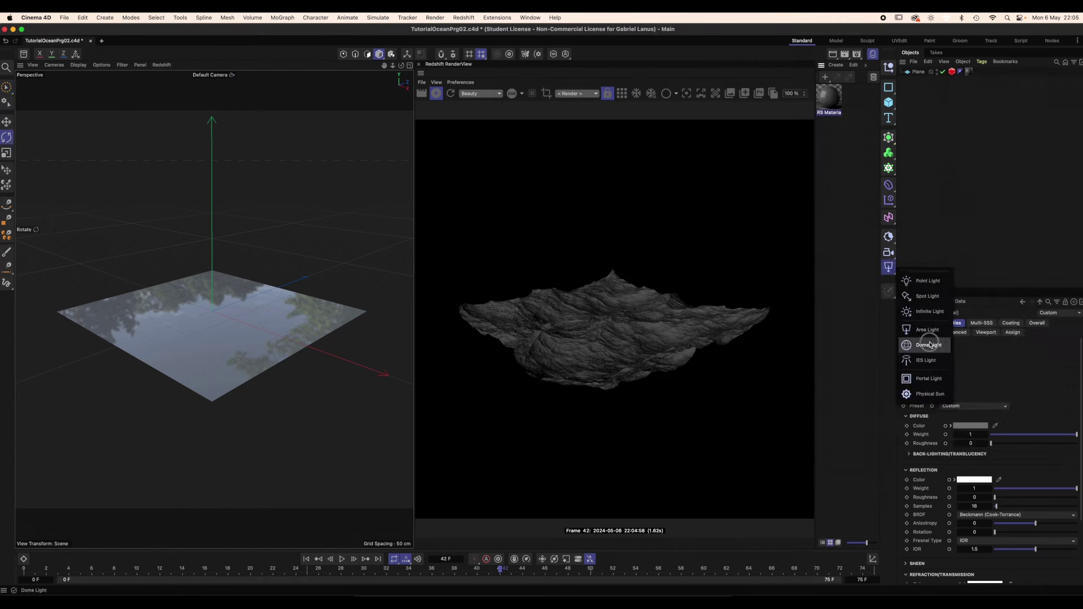
left_click(926, 346)
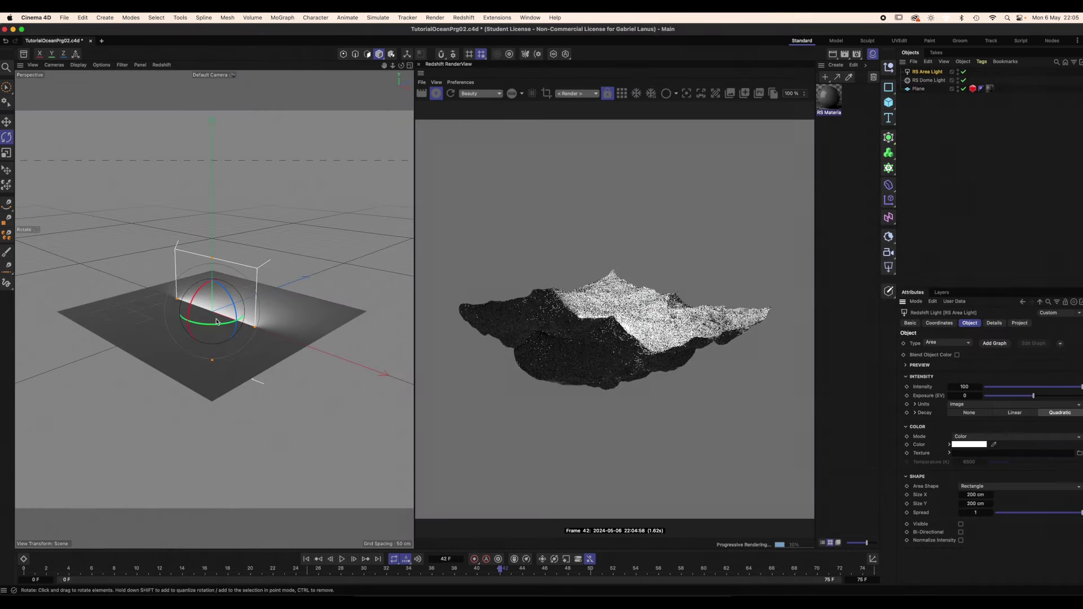
Move the area light above the plane so that it shines down onto the surface
key("e")
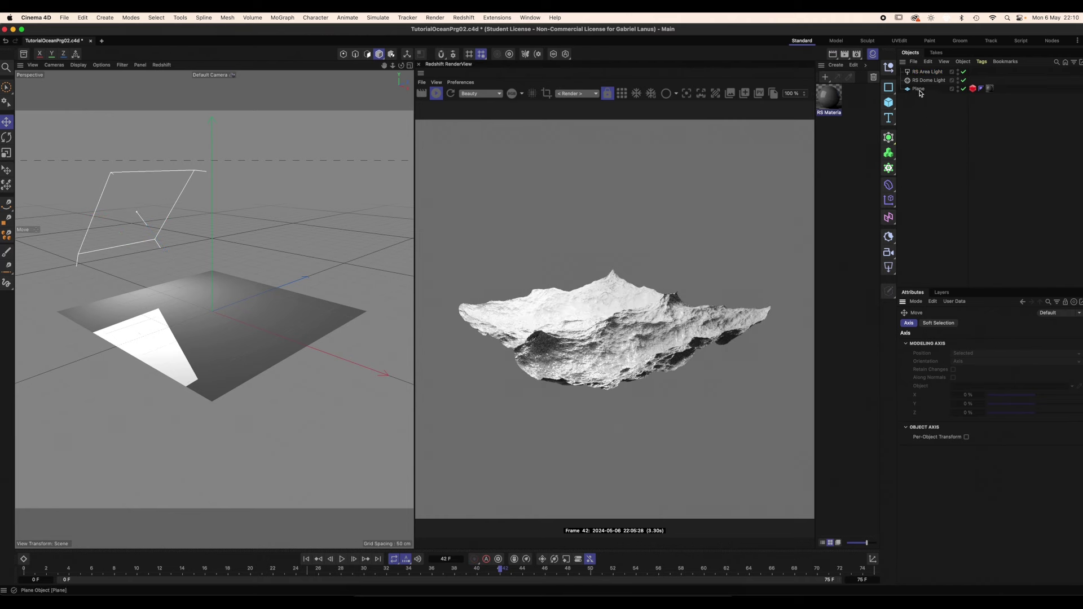
Set the plane's width and height to 4000 cm
left_click(919, 89)
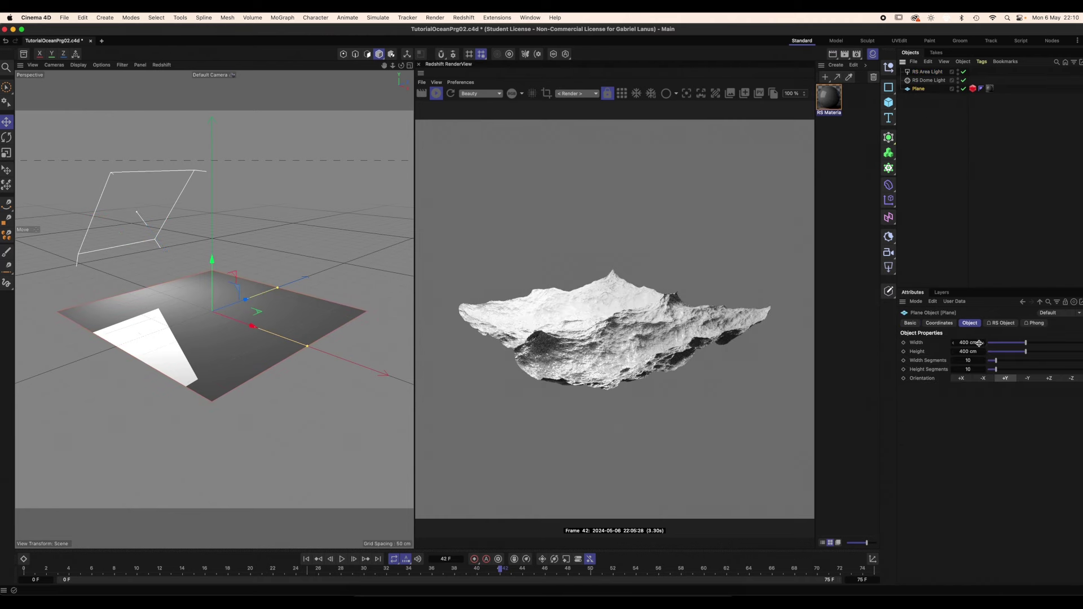
double_click(969, 342)
type("4000")
key("Tab")
type("4000")
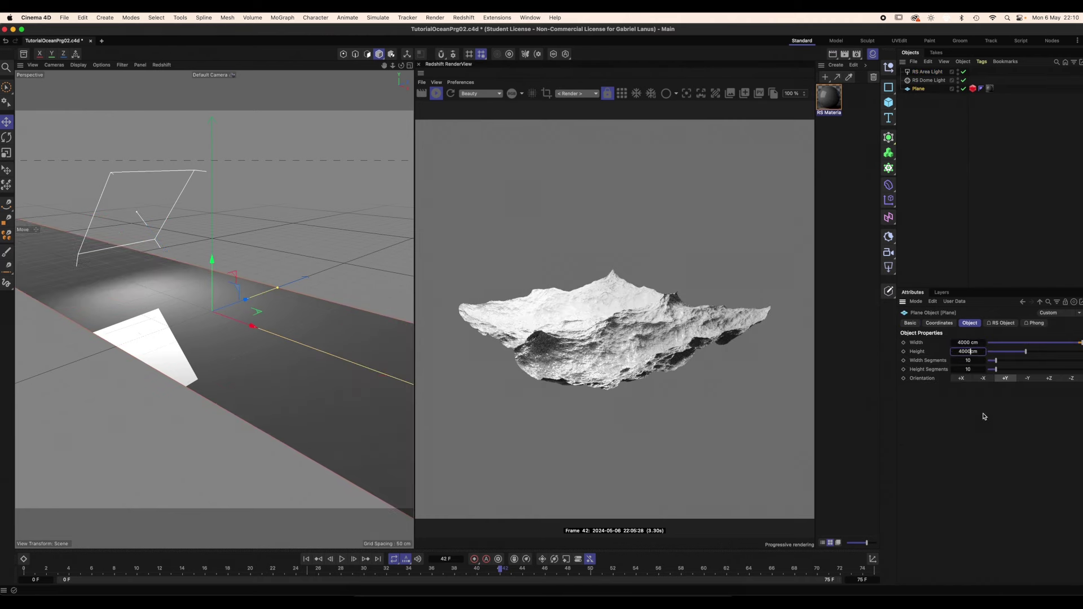
key("Return")
Set Length U and Length V of the plane's material tag to 10% to tile the displacement
left_click(990, 89)
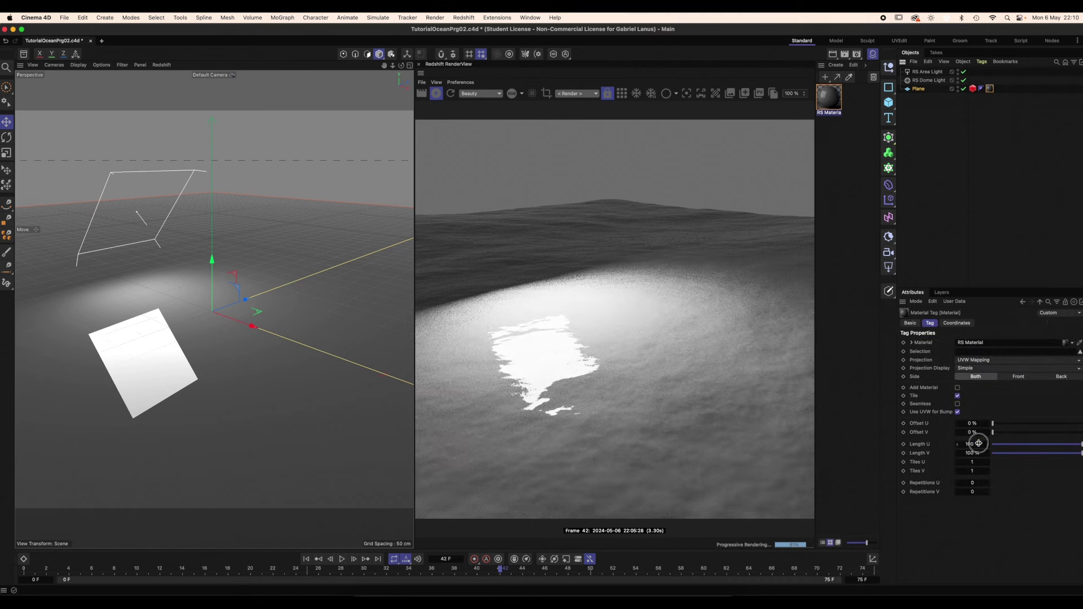
left_click(979, 444)
key("Tab")
type("10")
key("Return")
left_click(953, 226)
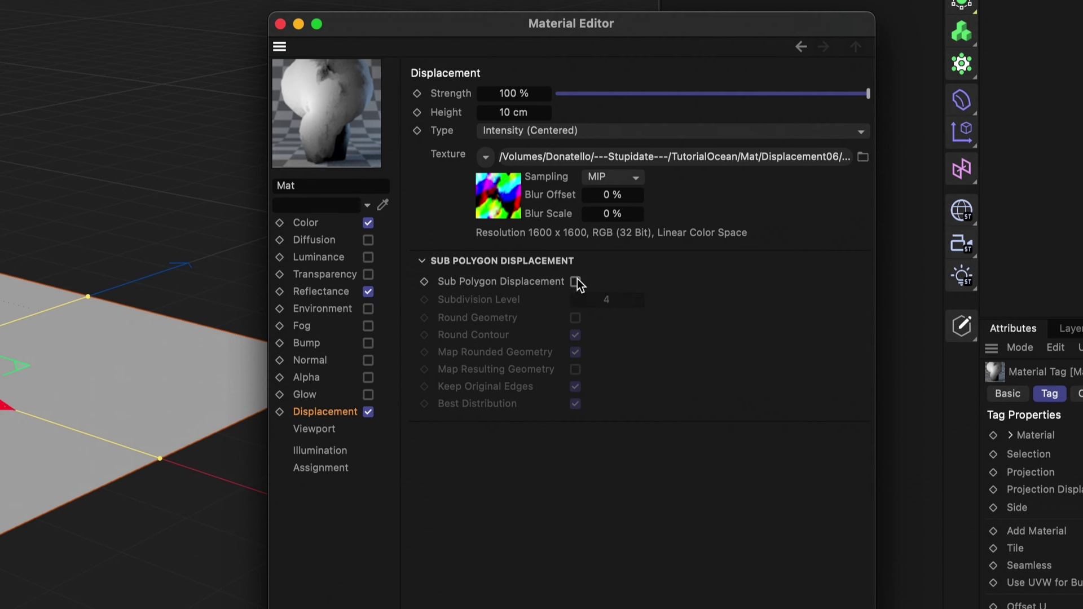
Enable Sub Polygon Displacement on the standard material Mat and edit its subdivision level
left_click(575, 282)
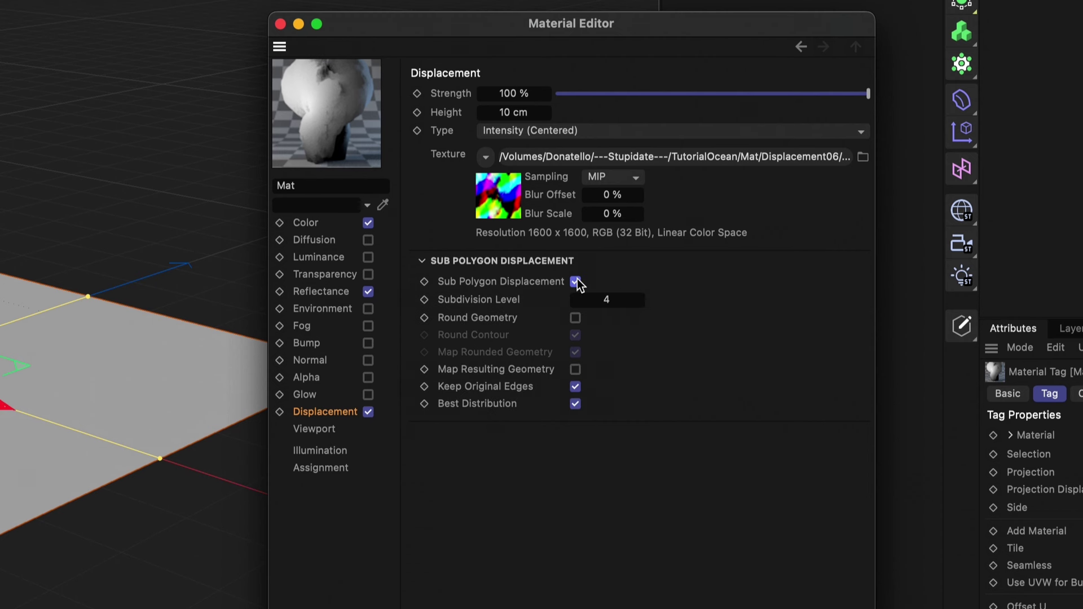
left_click(619, 299)
key("Return")
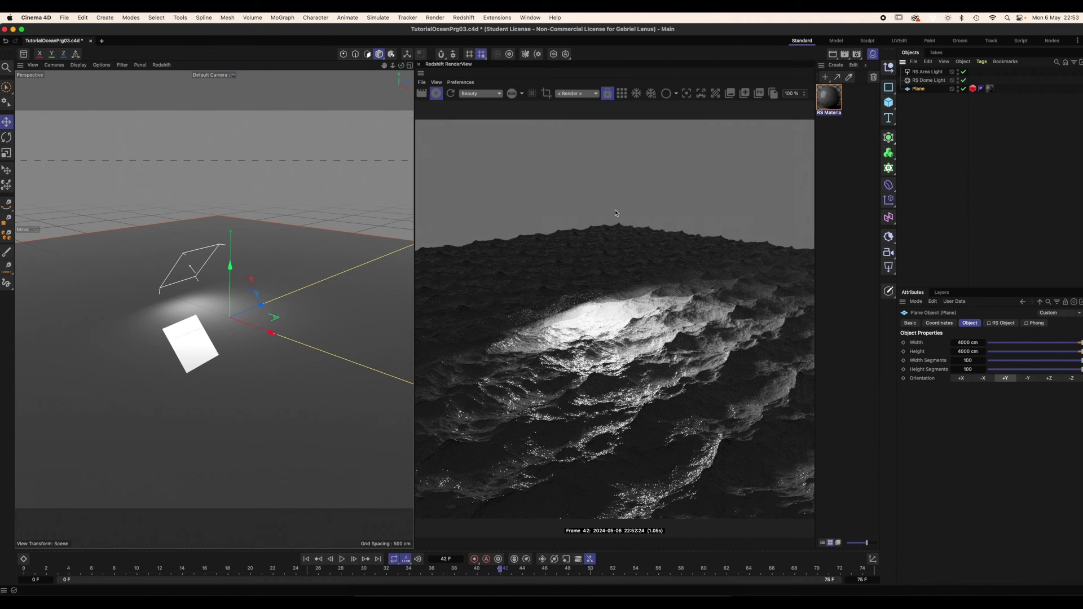
Add a Color Layer node to RS Material, feeding disp_0001 into its base layer color and its output into the Displacement node's TexMap
double_click(830, 96)
double_click(515, 256)
type("color la")
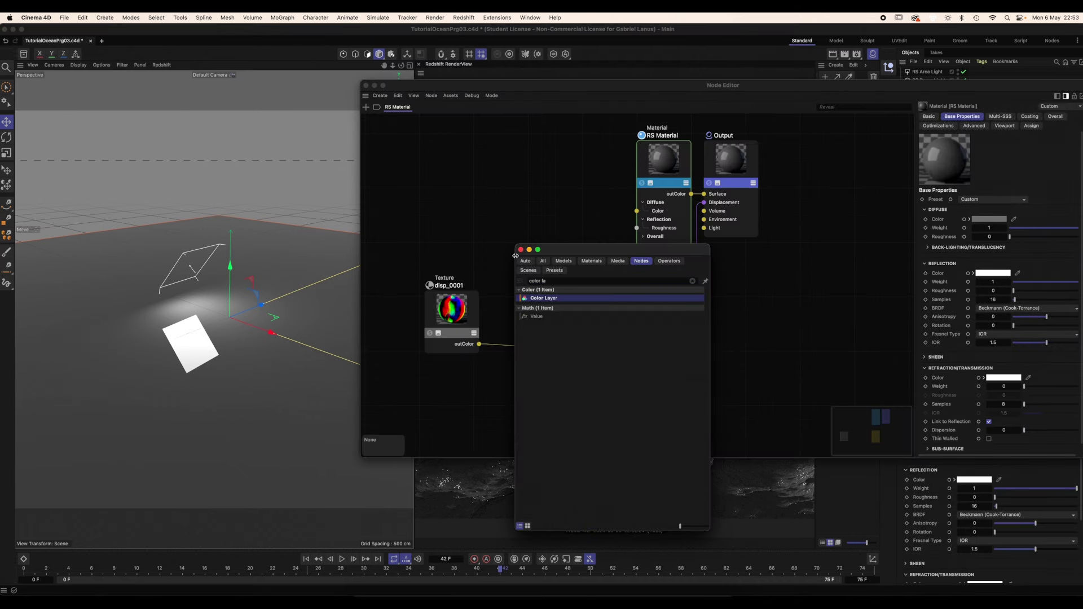
key("Return")
left_click_drag(645, 254, 563, 281)
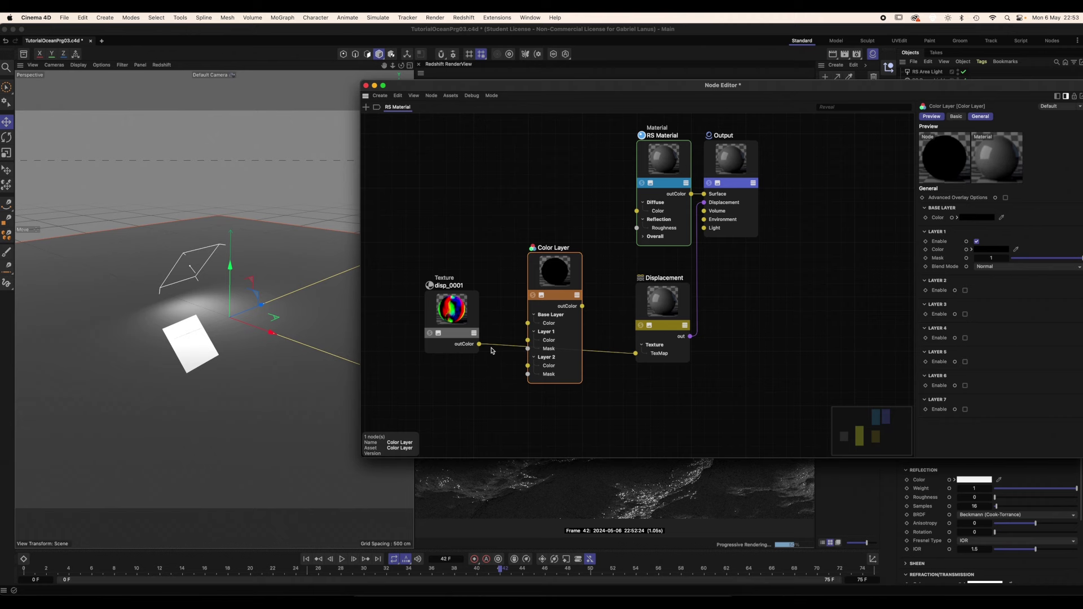
left_click_drag(479, 344, 636, 353)
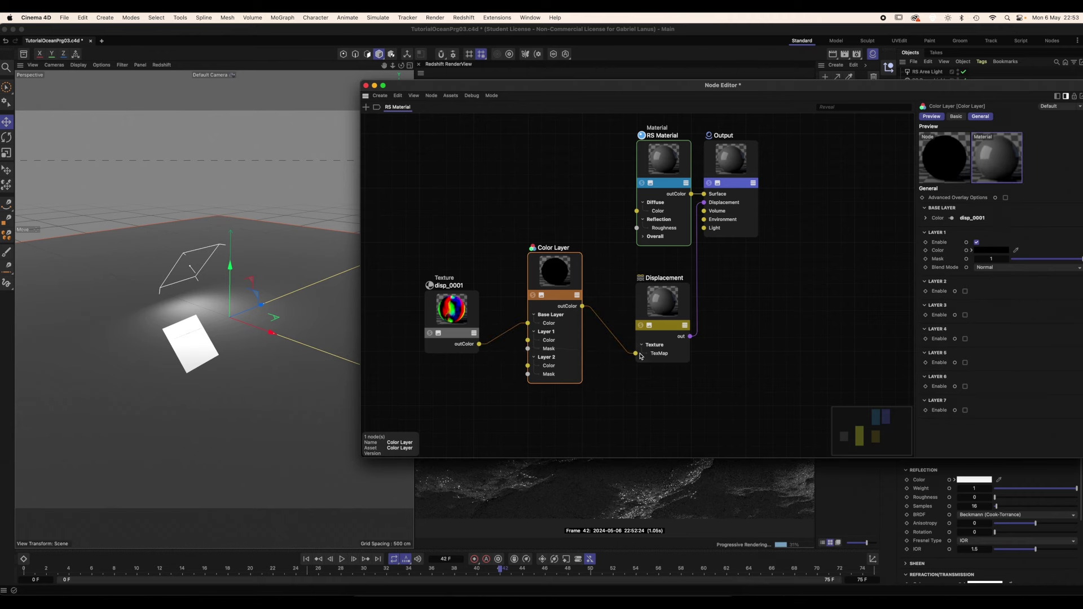
Duplicate the disp_0001 texture node and place the copy below the original
left_click(613, 381)
middle_click_drag(614, 380, 675, 310)
left_click(513, 234)
key("super+c")
key("super+v")
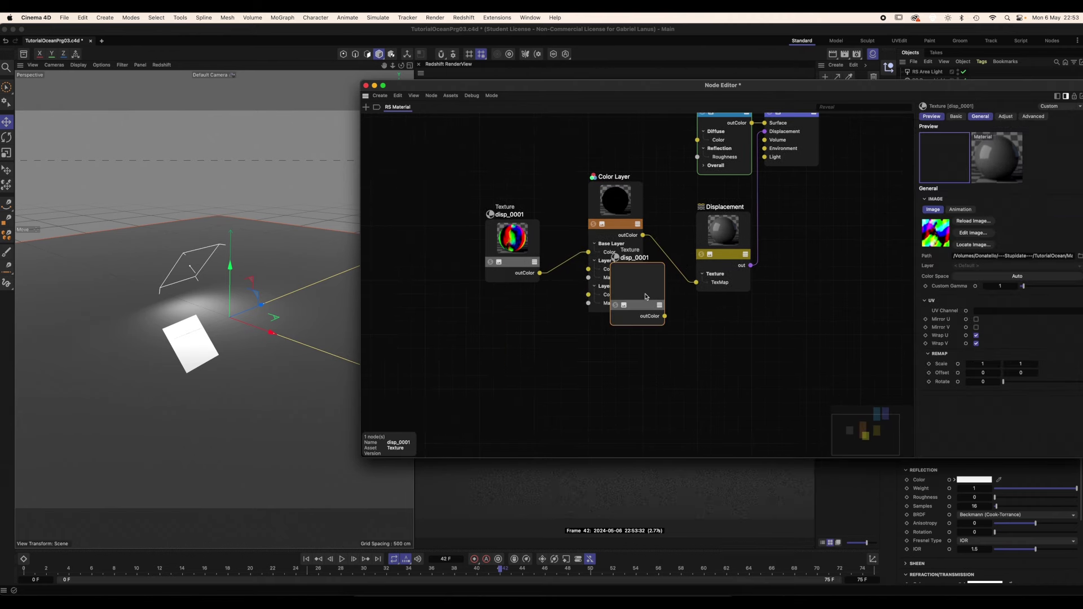
left_click_drag(645, 295, 515, 340)
Set the copied texture's remap scale to 1.1 and rotation to 20, and connect it to the Color Layer's Layer 1 color
double_click(984, 364)
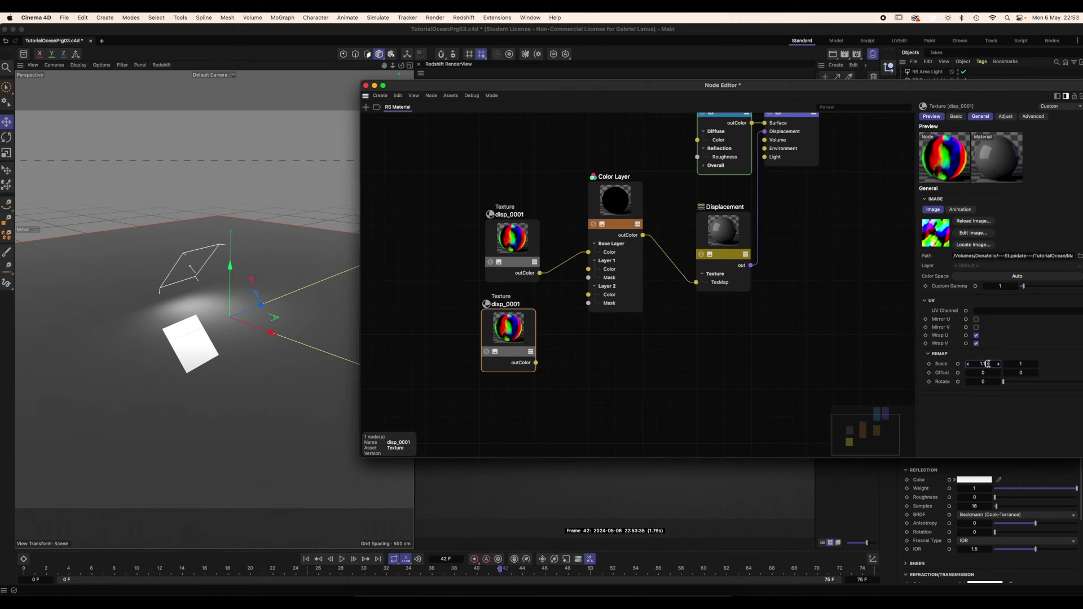
type("1.1")
key("Tab")
type("1.1")
key("Tab")
key("Tab")
key("Tab")
type("20")
key("Return")
left_click_drag(537, 364, 588, 270)
left_click_drag(509, 359, 441, 310)
Add a Maxon Noise node, solo its output, and rearrange the Node Editor so the render preview is visible
left_click(477, 350)
key("shift+c")
type("maxon")
key("Return")
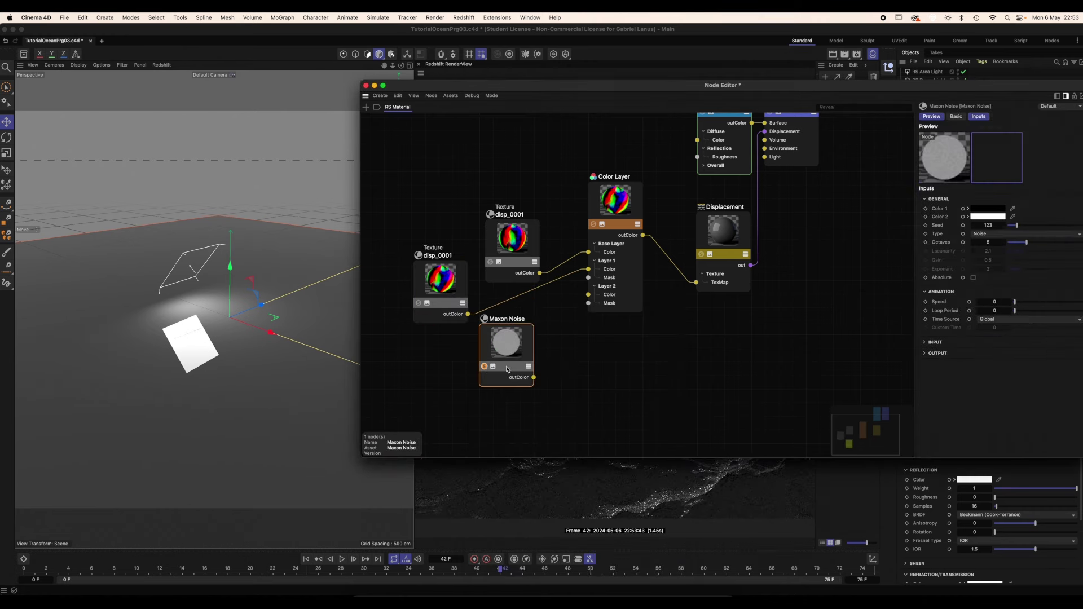
left_click_drag(1049, 86, 744, 87)
left_click_drag(780, 459, 564, 515)
left_click_drag(410, 90, 307, 90)
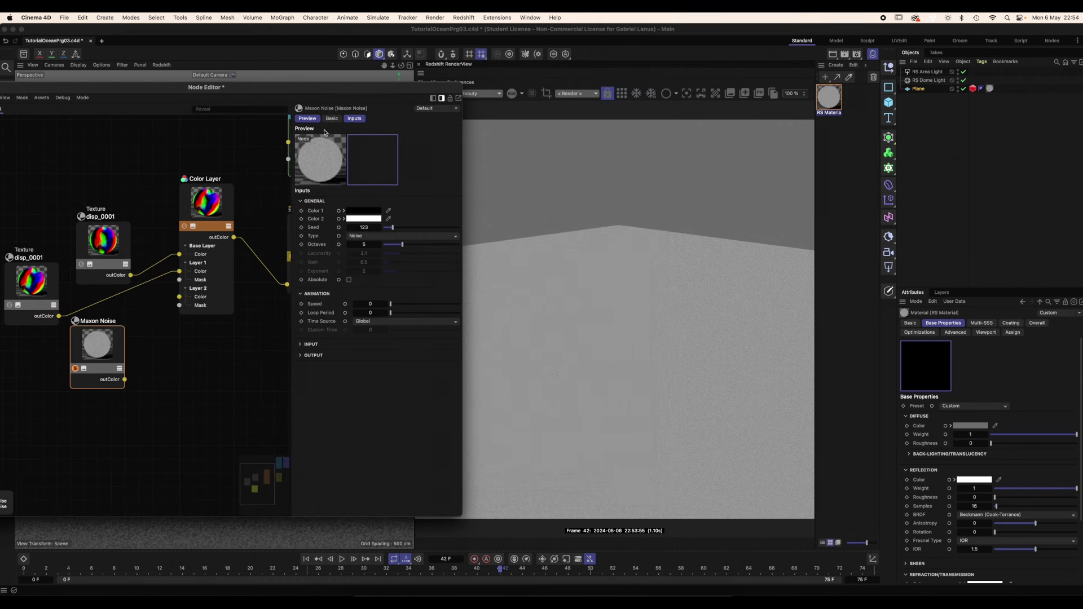
Set the Maxon Noise's octaves to 3 and its overall scale to 1000
double_click(369, 245)
type("3")
key("Return")
left_click(320, 345)
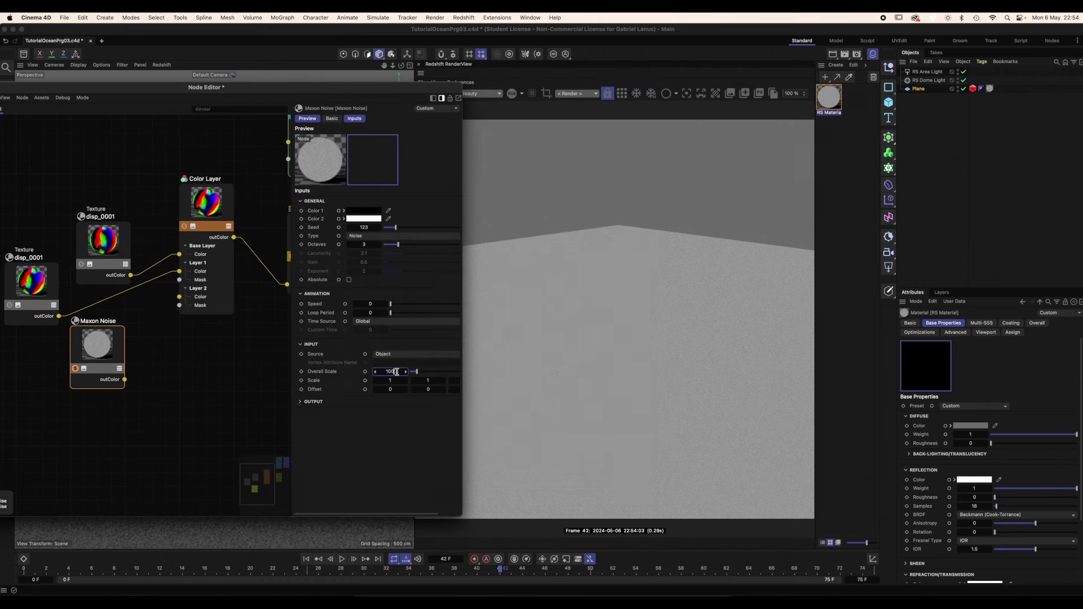
type("0")
key("Return")
Connect the Maxon Noise to the Color Layer's Layer 1 mask and stop soloing it to preview the full material
left_click_drag(125, 379, 180, 280)
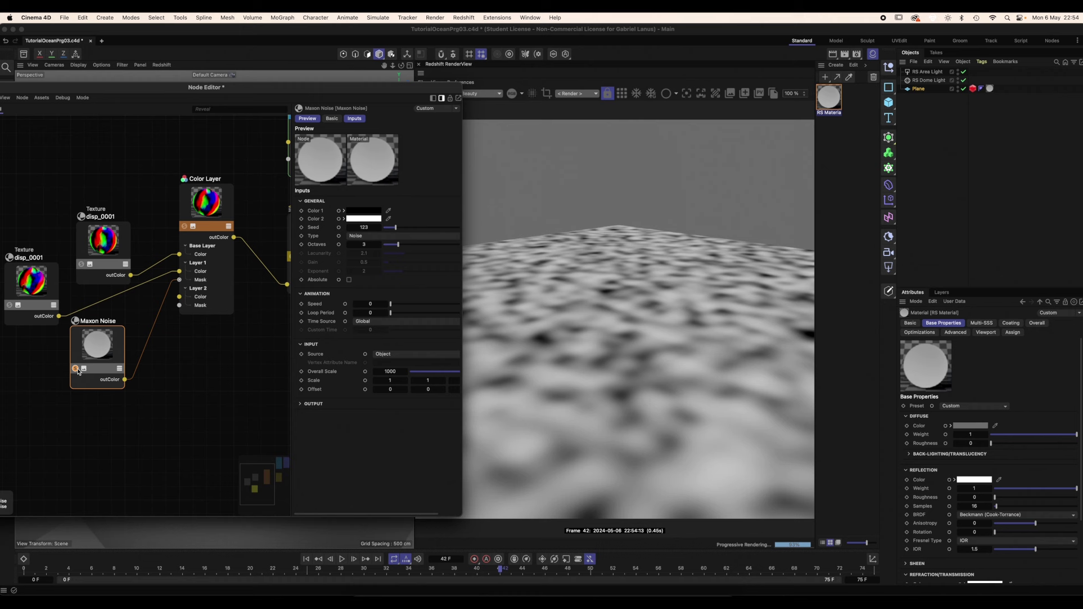
left_click_drag(429, 88, 365, 105)
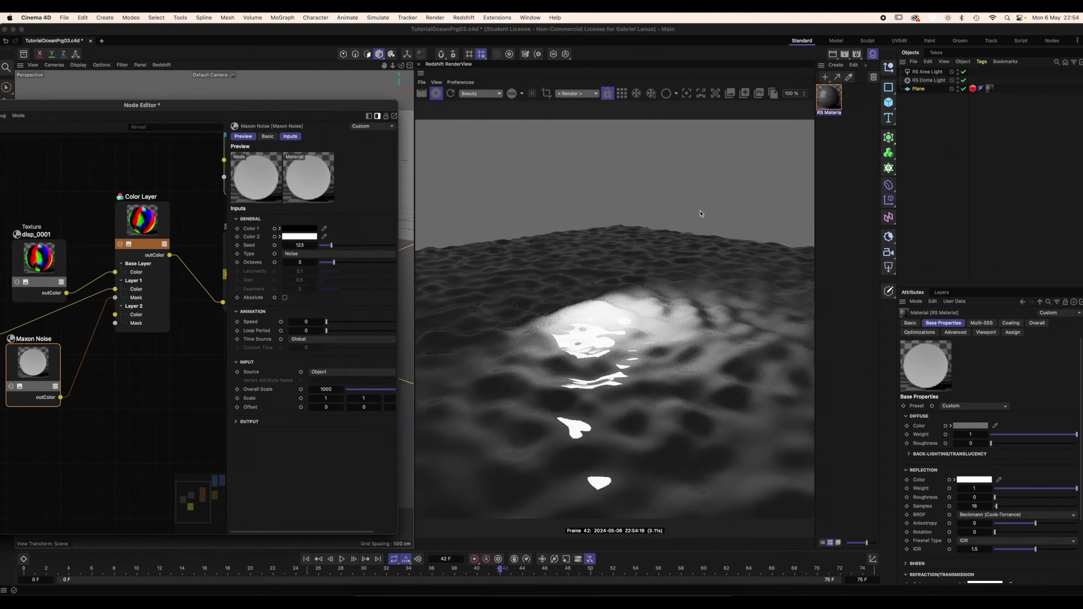
left_click(449, 94)
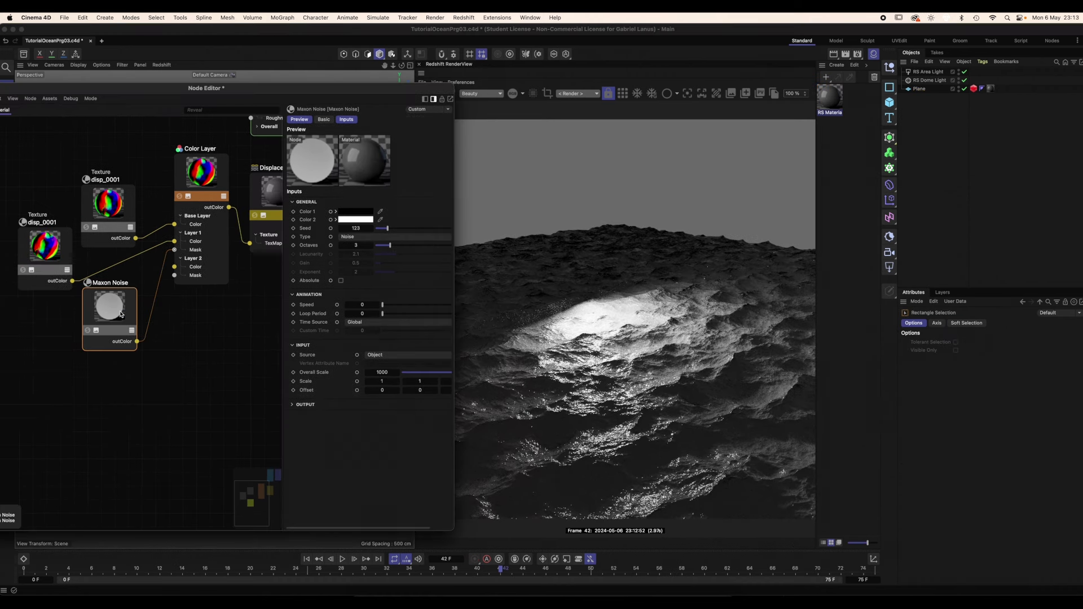
Lower the brightness of the Maxon Noise's Color 2 to 50%
left_click(355, 219)
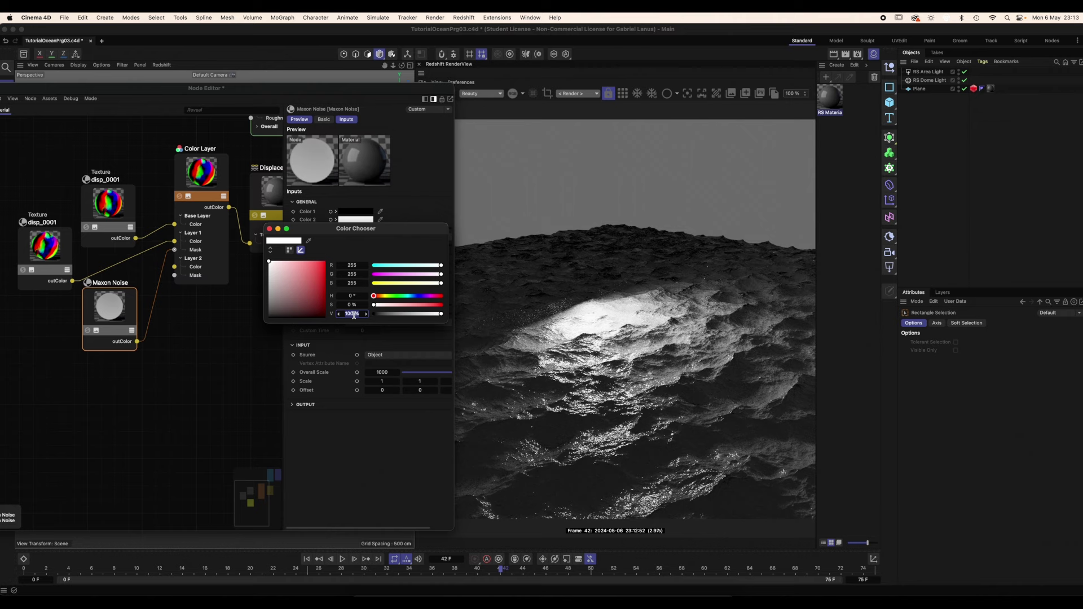
key("Return")
left_click(269, 228)
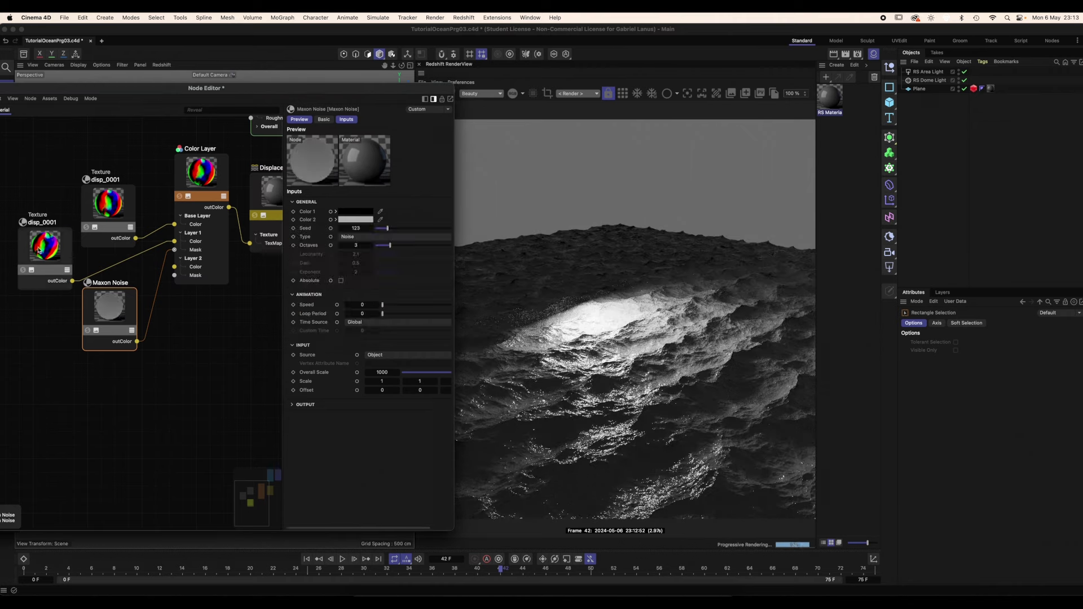
Duplicate the Layer 1 texture and Maxon Noise nodes and connect the copies to the Color Layer's Layer 2 color and mask
left_click(50, 248)
left_click(111, 316, "shift")
key("super+c")
key("super+v")
left_click_drag(111, 316, 9, 294)
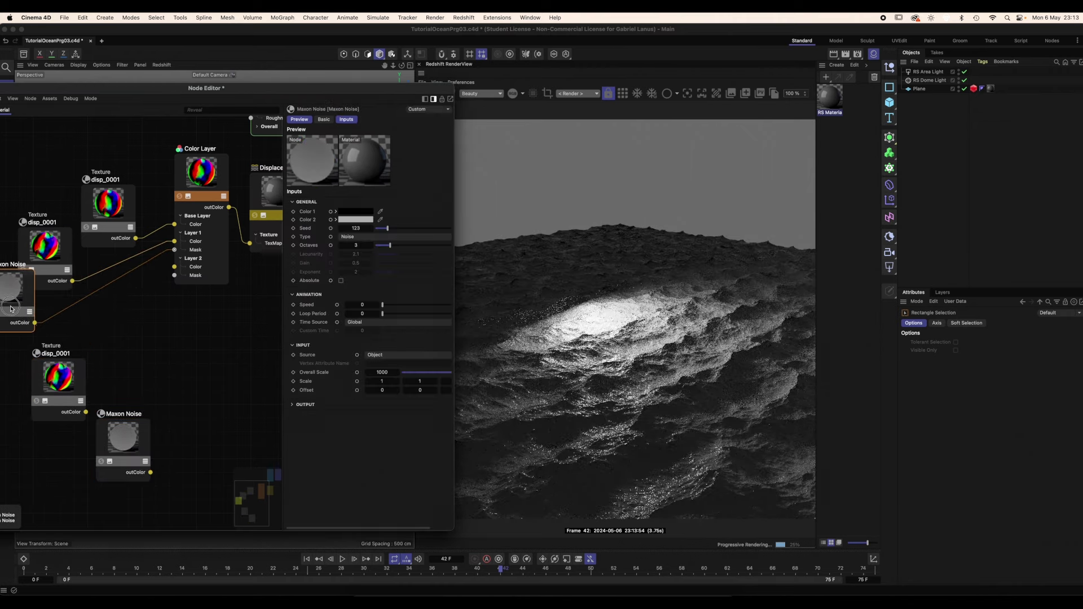
left_click_drag(86, 412, 174, 266)
left_click_drag(150, 472, 174, 276)
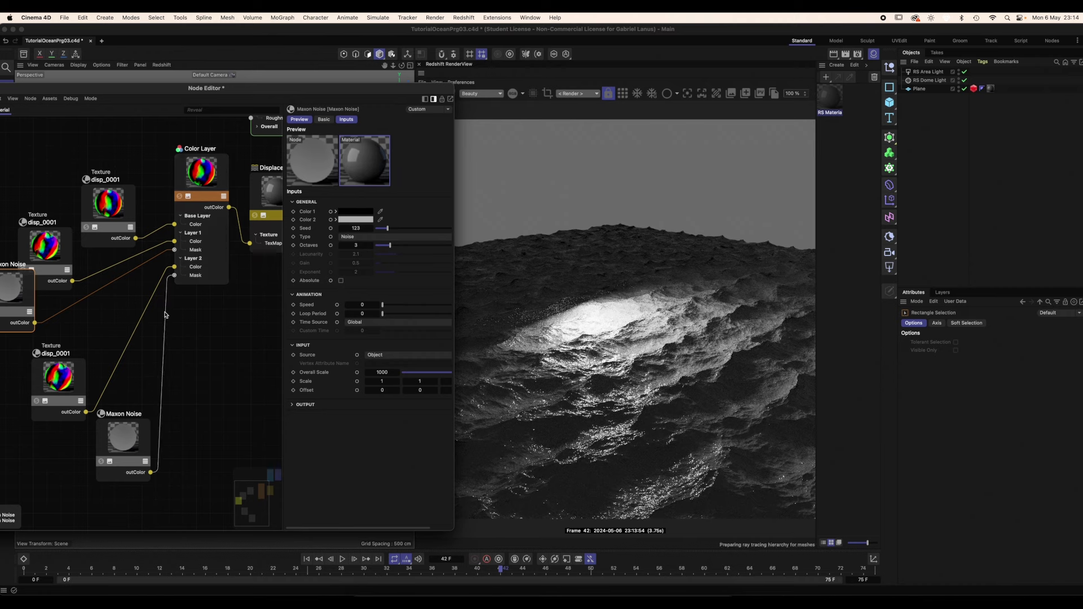
Set the brightness of Color 2 on the Layer 2 Maxon Noise to 30%
left_click(129, 449)
left_click(356, 220)
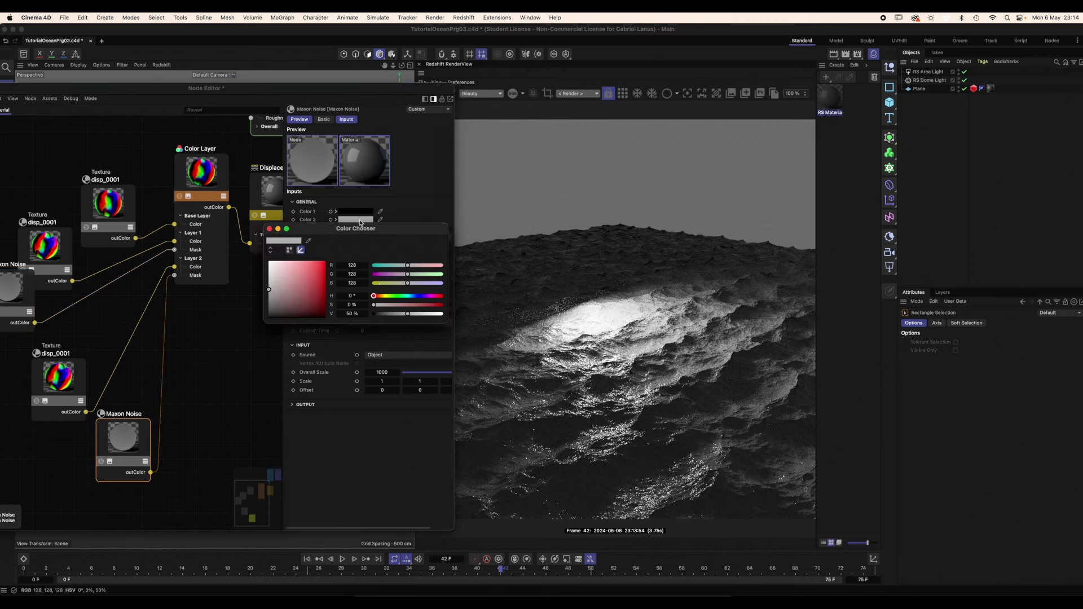
double_click(356, 315)
type("30")
key("Return")
Set the remap rotation of the Layer 2 disp_0001 texture to 160
left_click(60, 375)
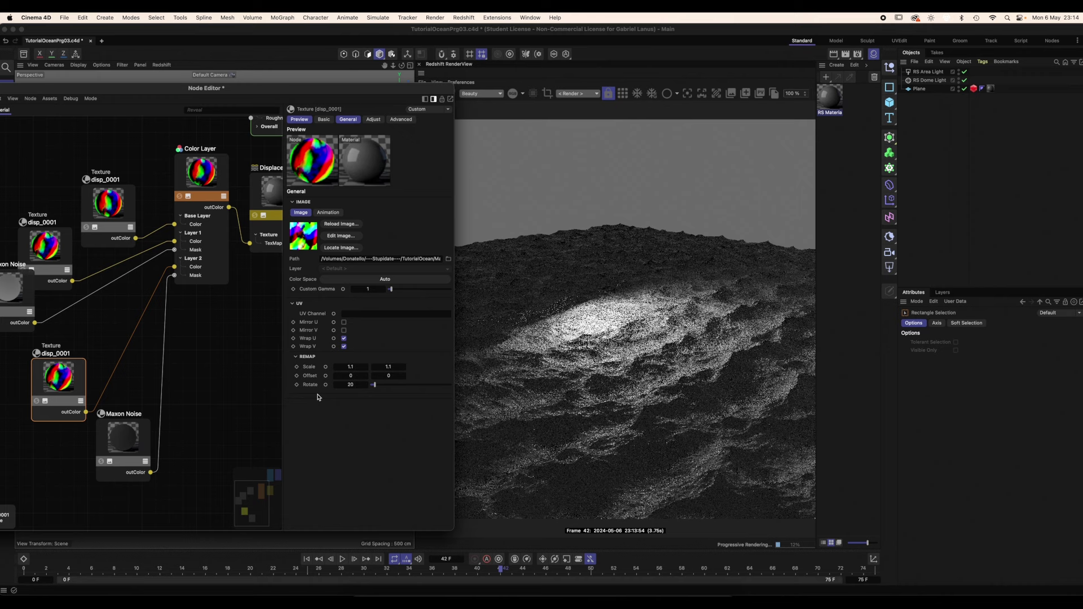
double_click(355, 385)
type("160")
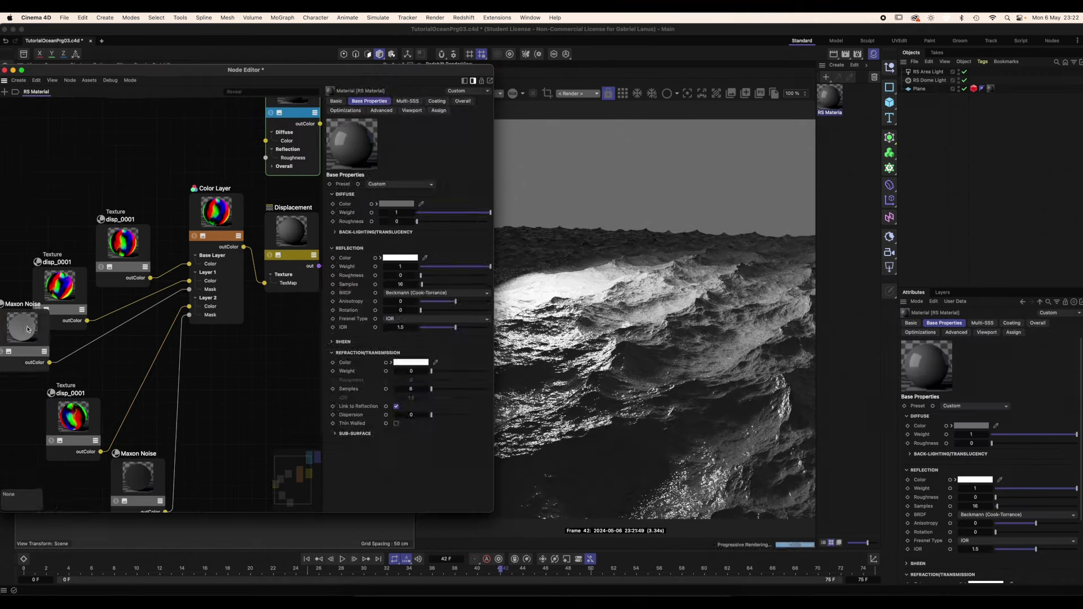
Set Color 2's brightness to 100% on the Layer 1 Maxon Noise and to 30% on the Layer 2 Maxon Noise
left_click(395, 201)
type("100")
key("Return")
left_click(309, 210)
left_click(138, 481)
left_click(395, 201)
double_click(393, 295)
type("30")
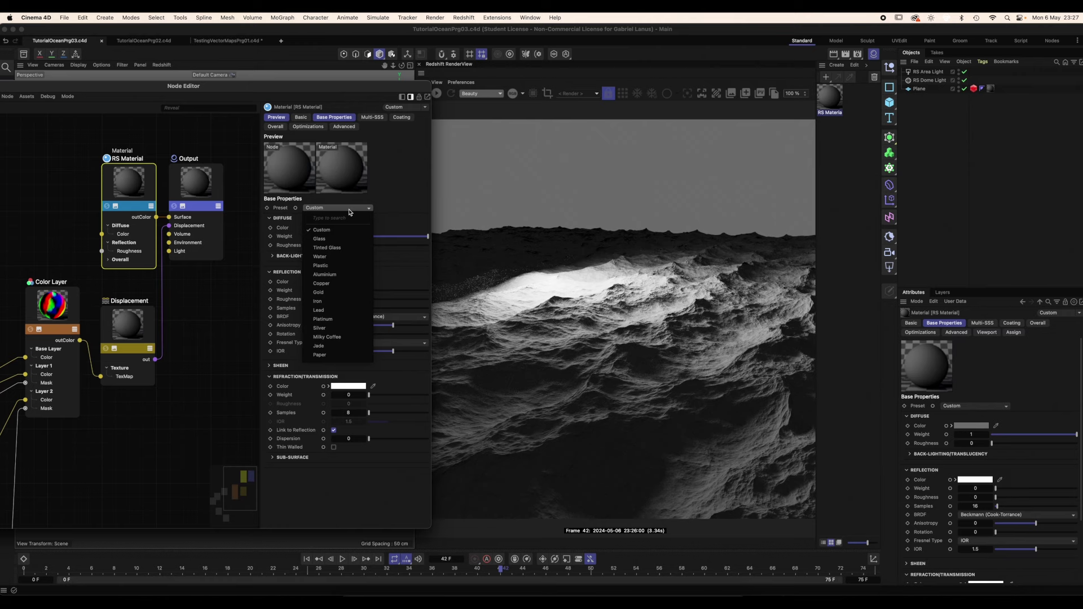
Apply the Water preset to the ocean's RS Material
left_click(320, 257)
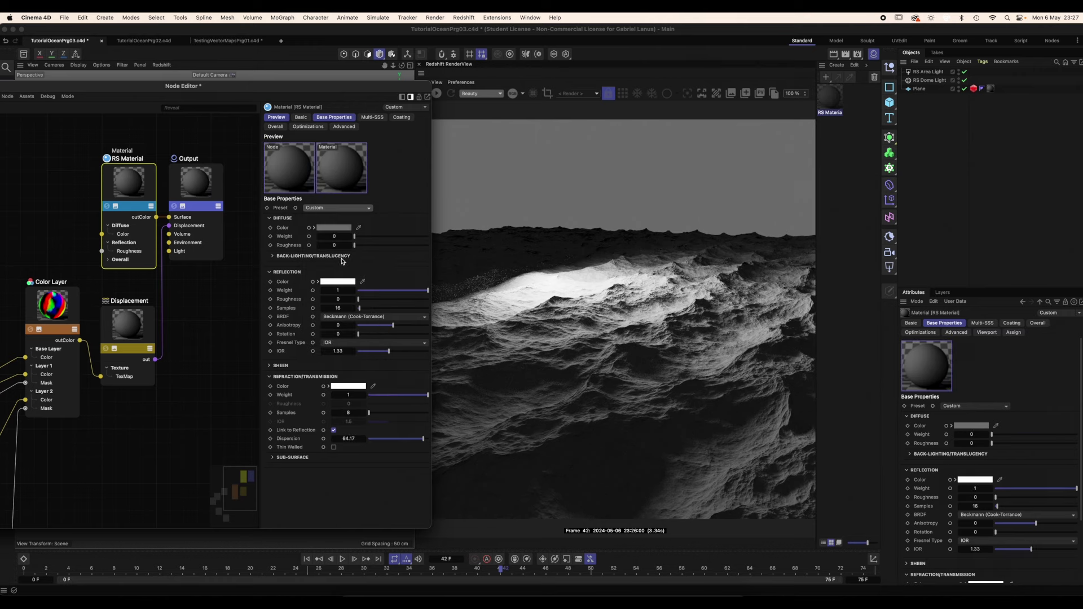
left_click_drag(351, 89, 333, 87)
Set the RS Material's refraction color to a dark teal with 53% saturation and 33% brightness
left_click(330, 384)
left_click(385, 460)
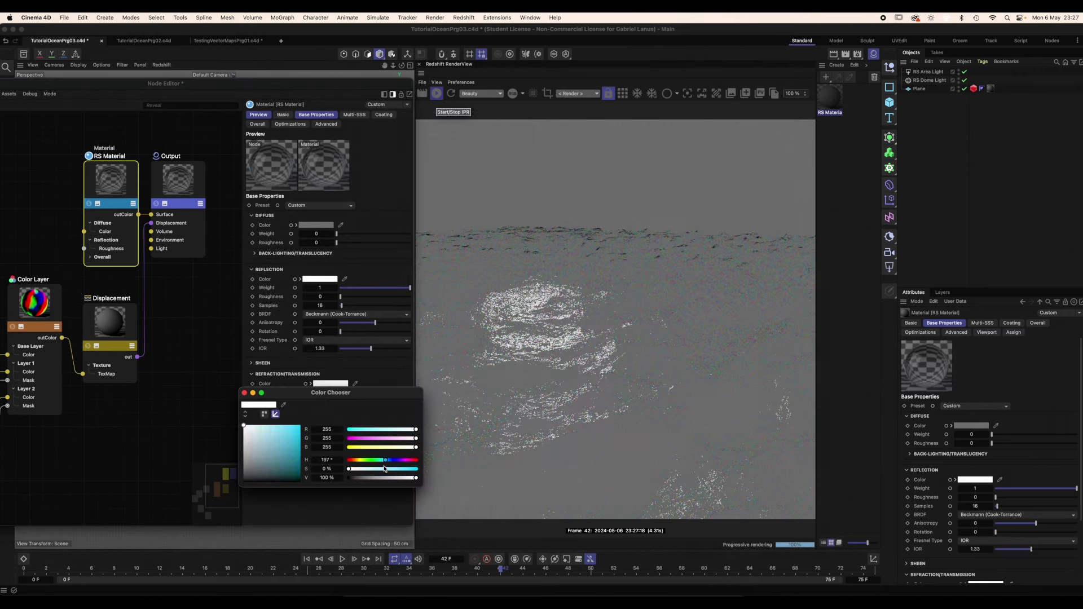
left_click(384, 469)
left_click_drag(384, 477, 370, 478)
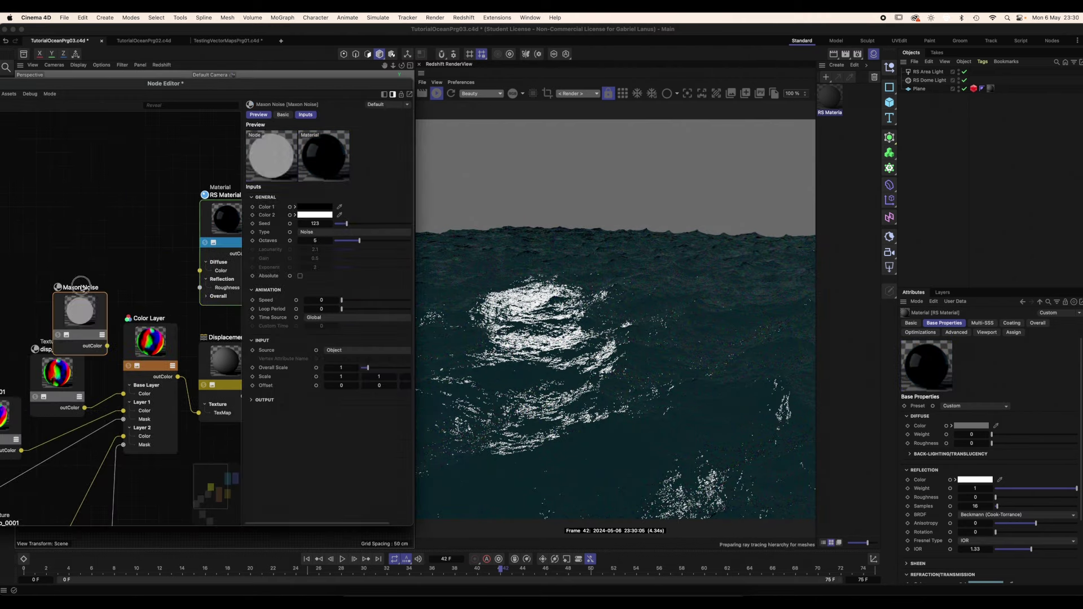
Connect a Maxon Noise to the RS Material's refraction color and set its overall scale to 1000
left_click_drag(112, 254, 228, 221)
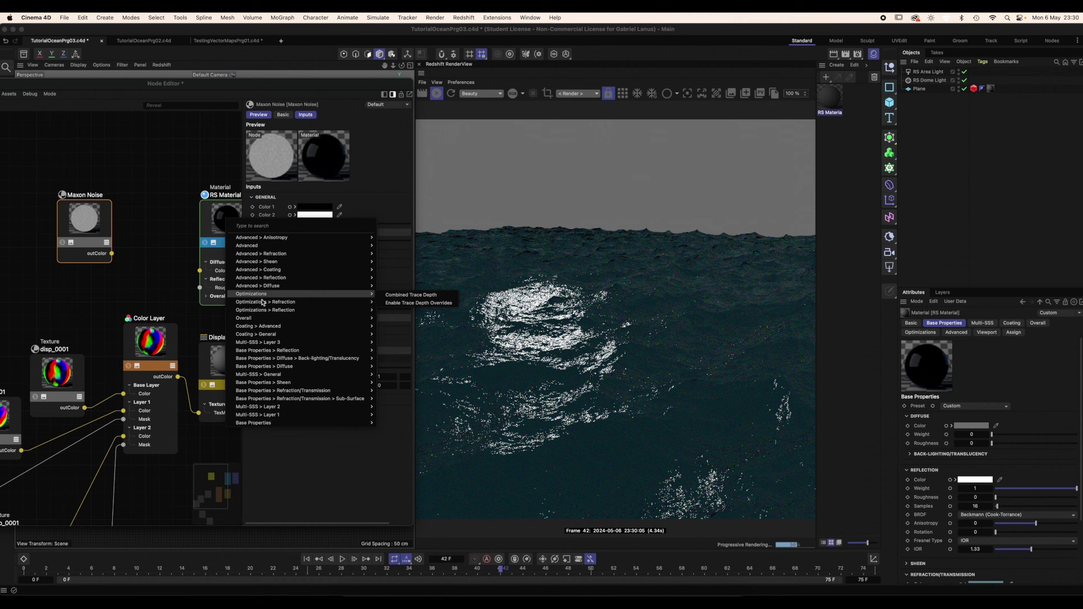
mouse_move(305, 390)
left_click(394, 447)
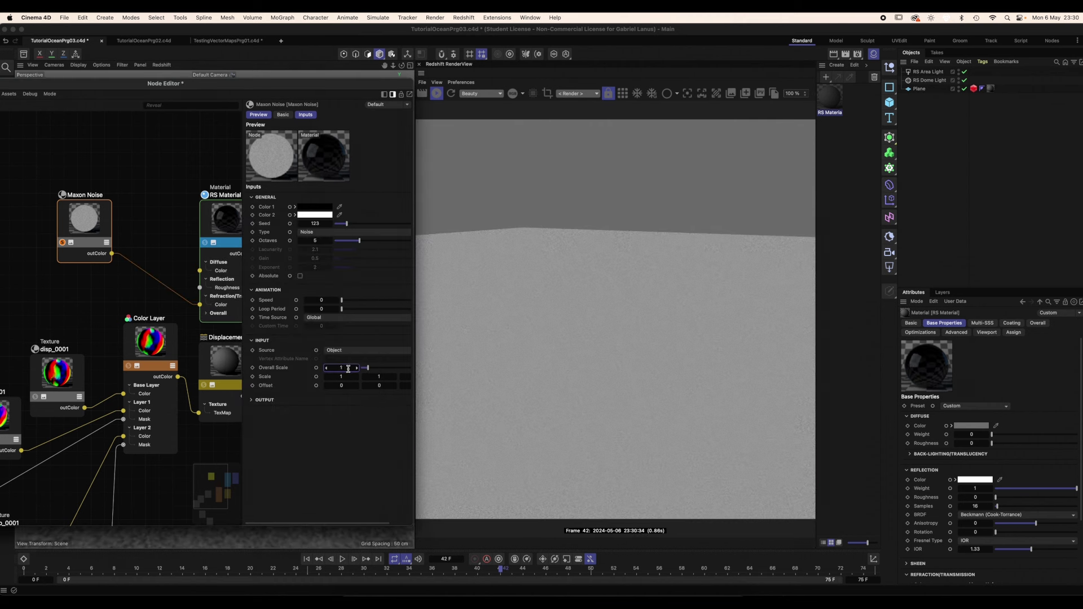
type("000")
key("Return")
Set Color 1 of the refraction Maxon Noise to a dark teal with hue 192 and saturation 85%
left_click(315, 207)
double_click(315, 283)
type("192")
key("Tab")
type("85")
key("Tab")
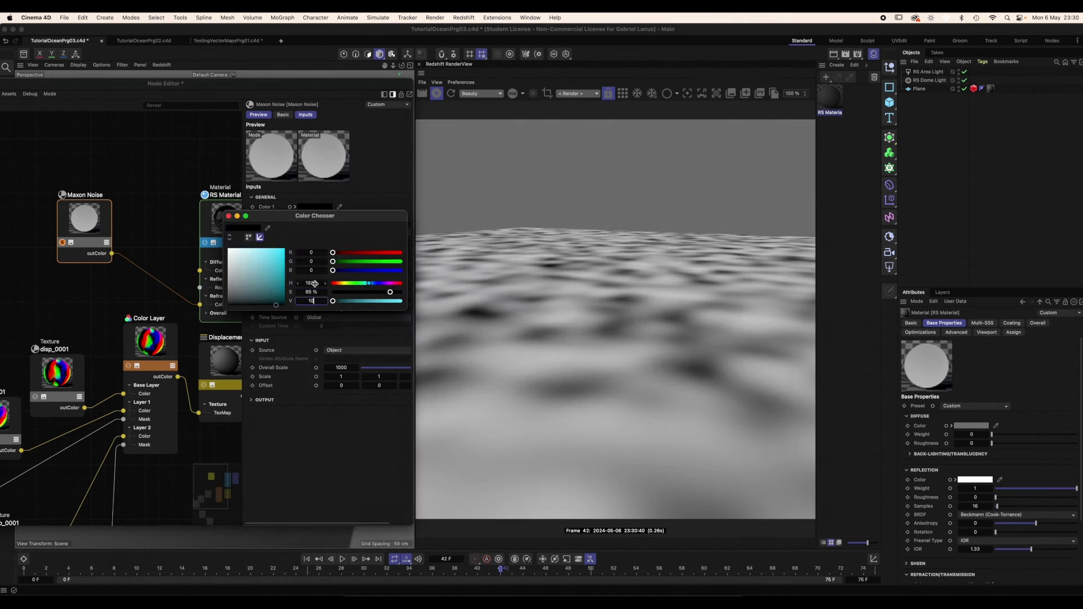
key("Return")
left_click(228, 216)
Set Color 2 of the refraction Maxon Noise to hue 193, saturation 70% and brightness 39%
left_click(315, 214)
double_click(313, 292)
type("193")
key("Tab")
type("70")
key("Tab")
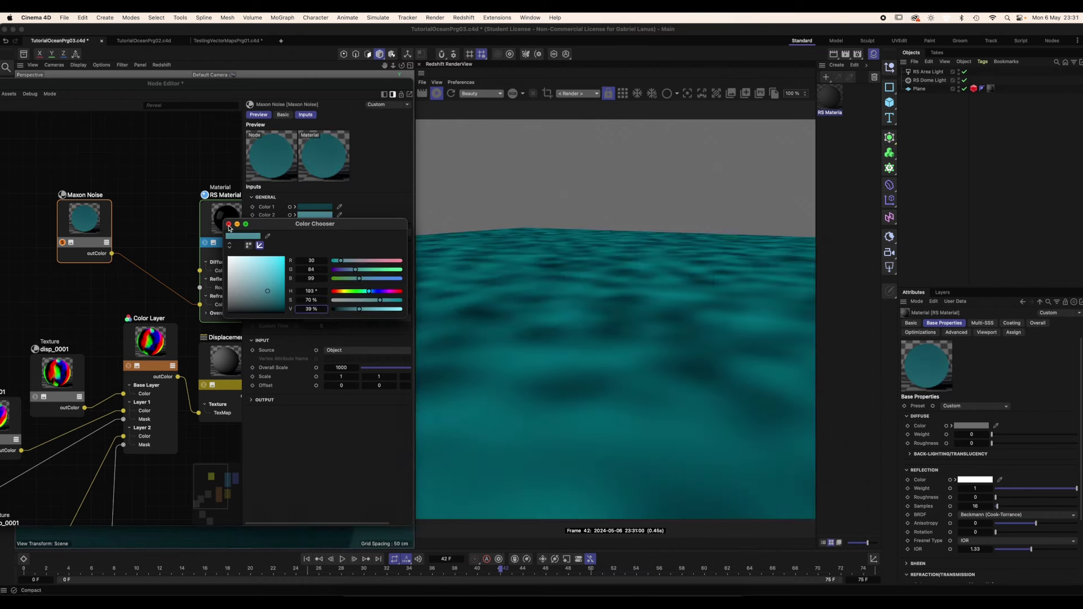
left_click(228, 225)
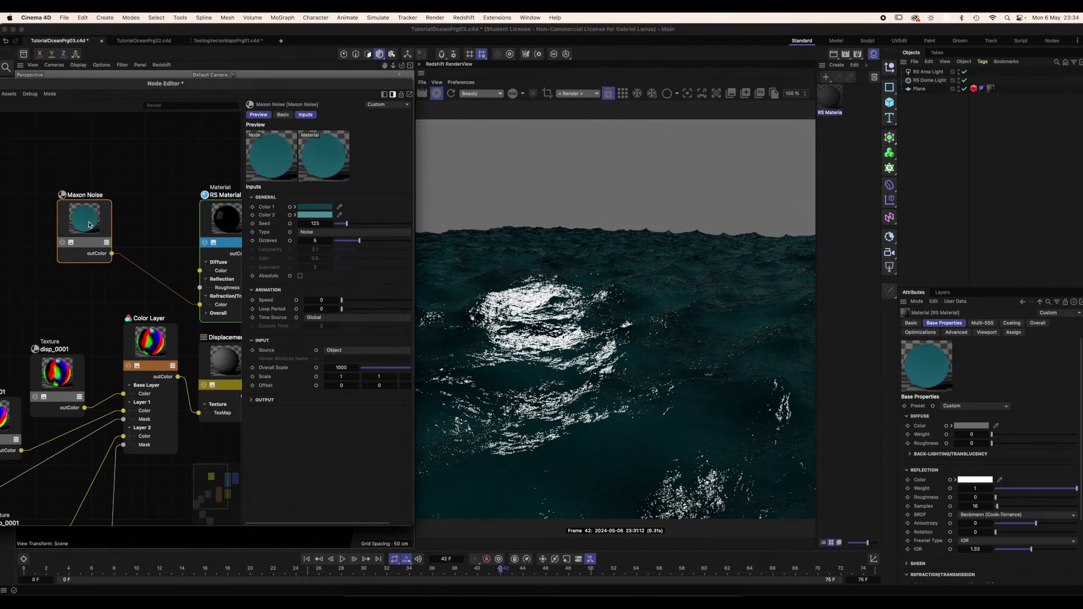
Delete the Maxon Noise feeding the refraction color and reset the RS Material's refraction color to white
key("BackSpace")
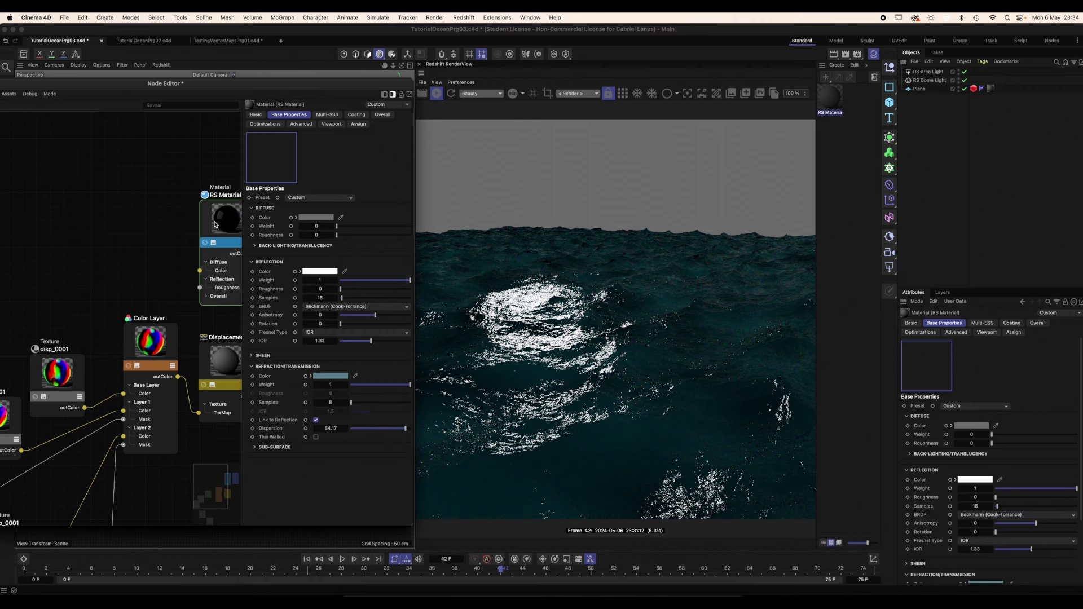
left_click(329, 385)
left_click_drag(267, 446, 242, 424)
left_click(244, 393)
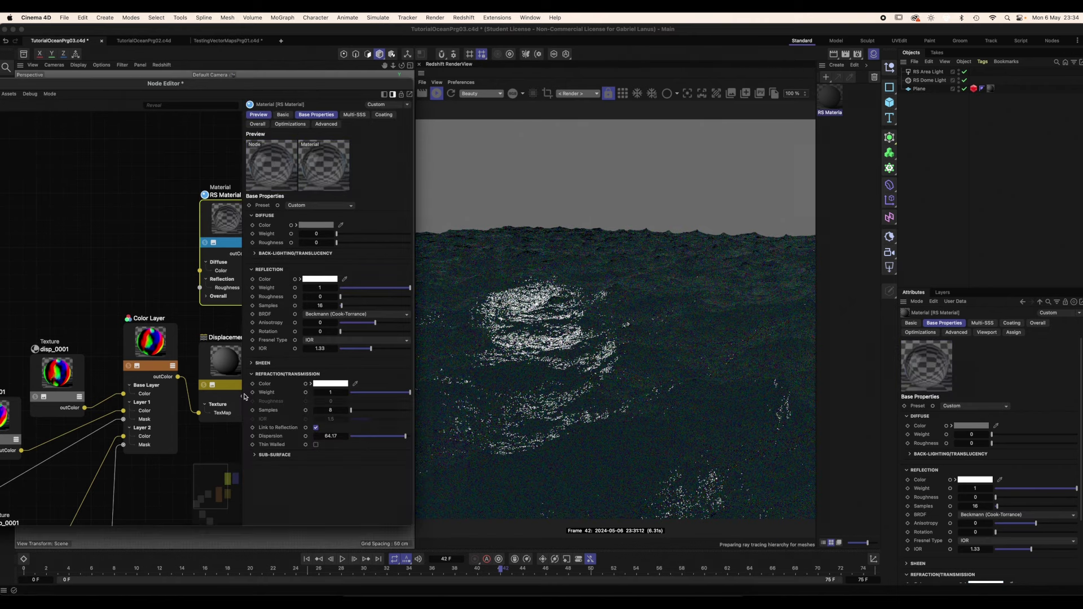
Stop the interactive render and duplicate the ocean plane
left_click(436, 93)
scroll(269, 301, "down", 10)
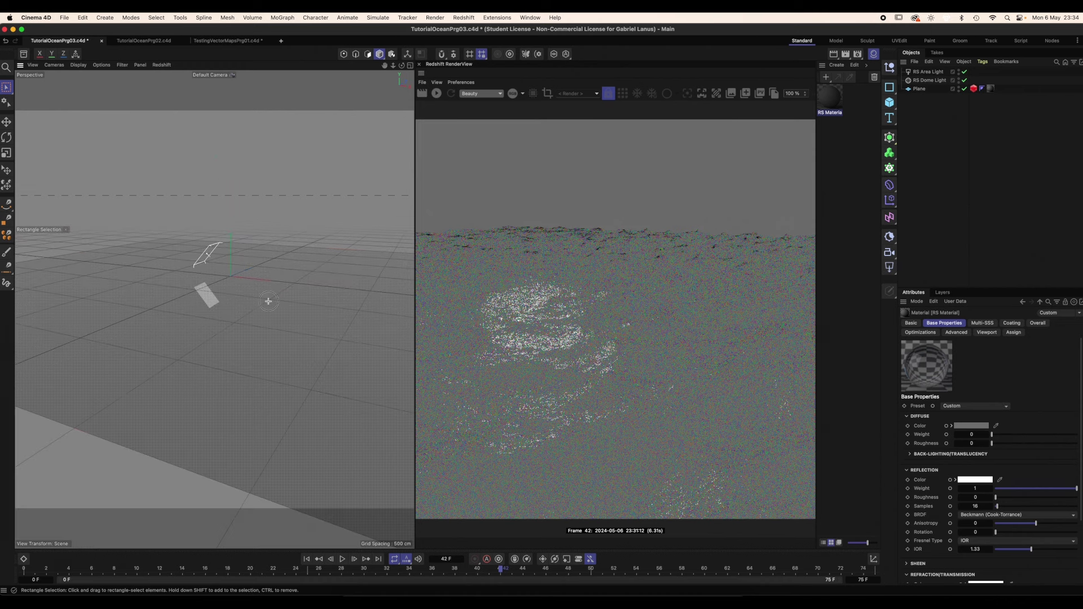
key("super+v")
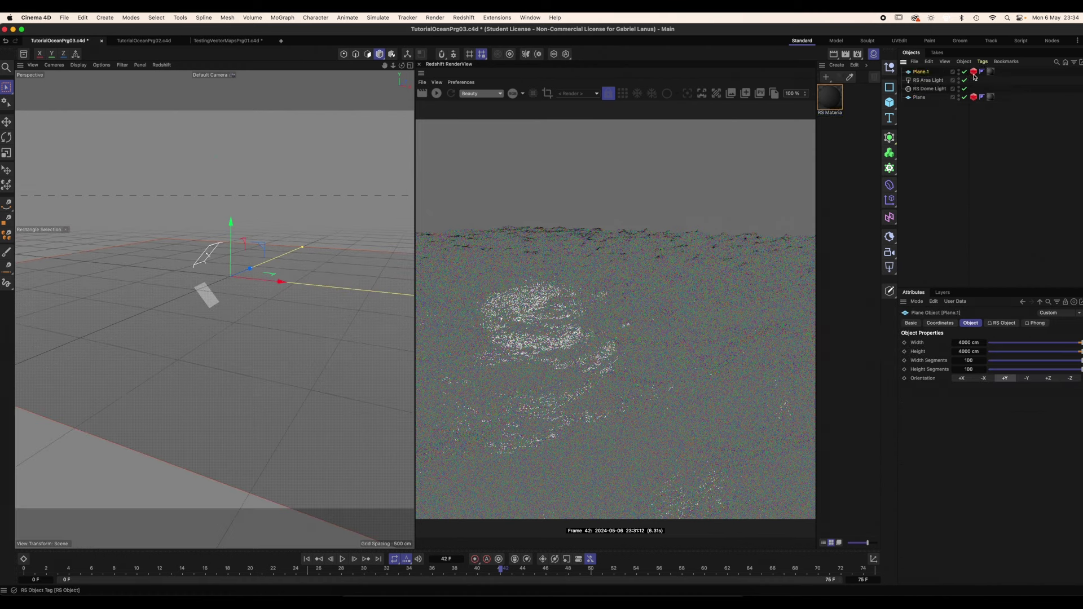
Delete the copied plane's RS Object tag and move the copy about 117 cm down below the water surface
left_click(974, 73)
key("Delete")
left_click_drag(230, 226, 230, 245)
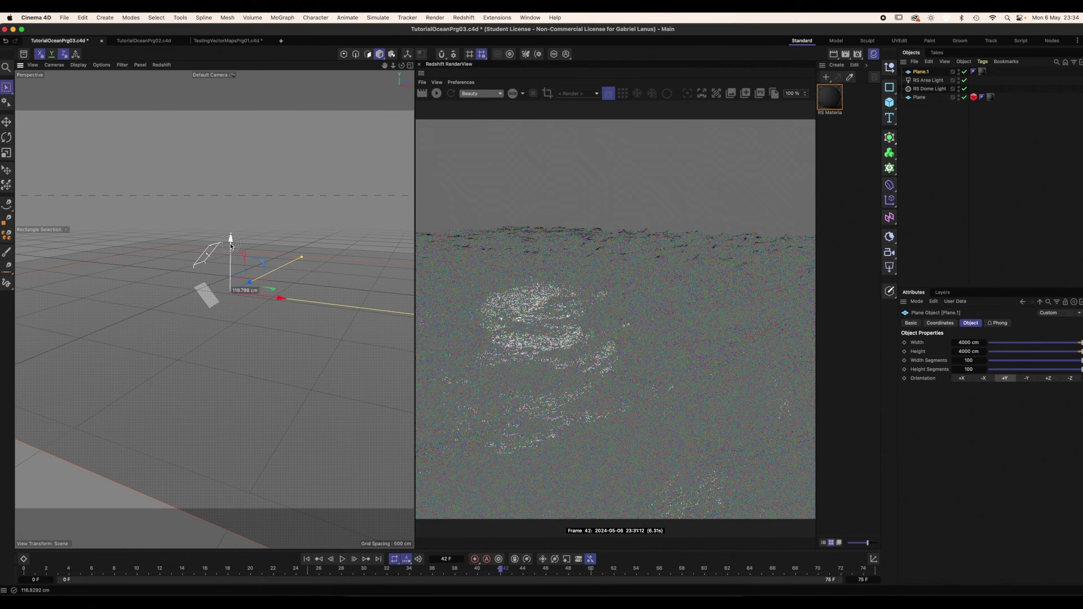
Create a new Redshift RS Material and assign it to the copied plane in place of the water material
left_click(837, 64)
mouse_move(883, 90)
left_click(967, 99)
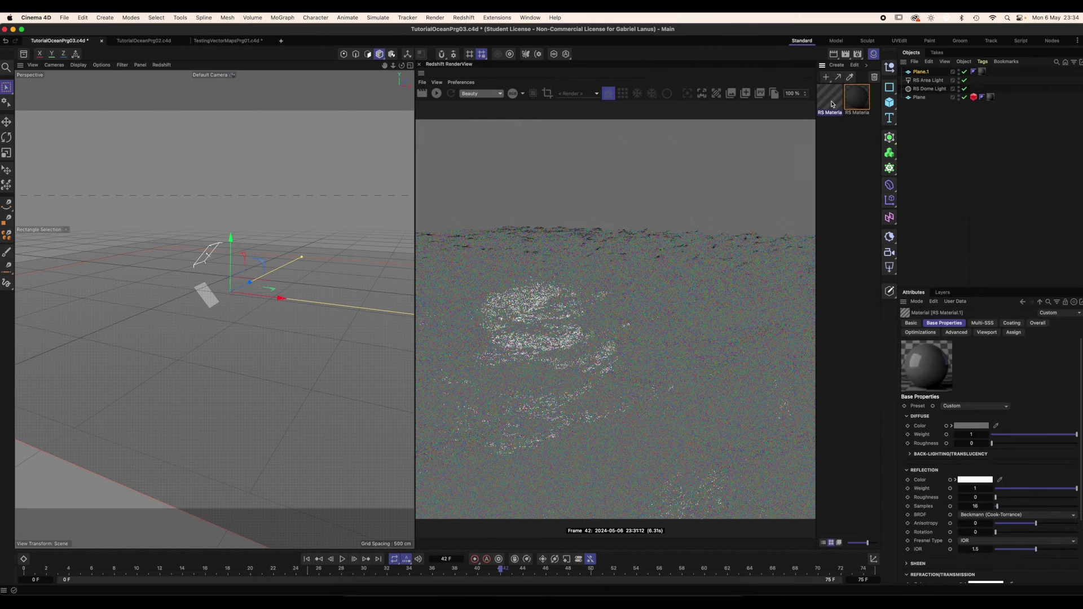
left_click_drag(833, 104, 983, 72)
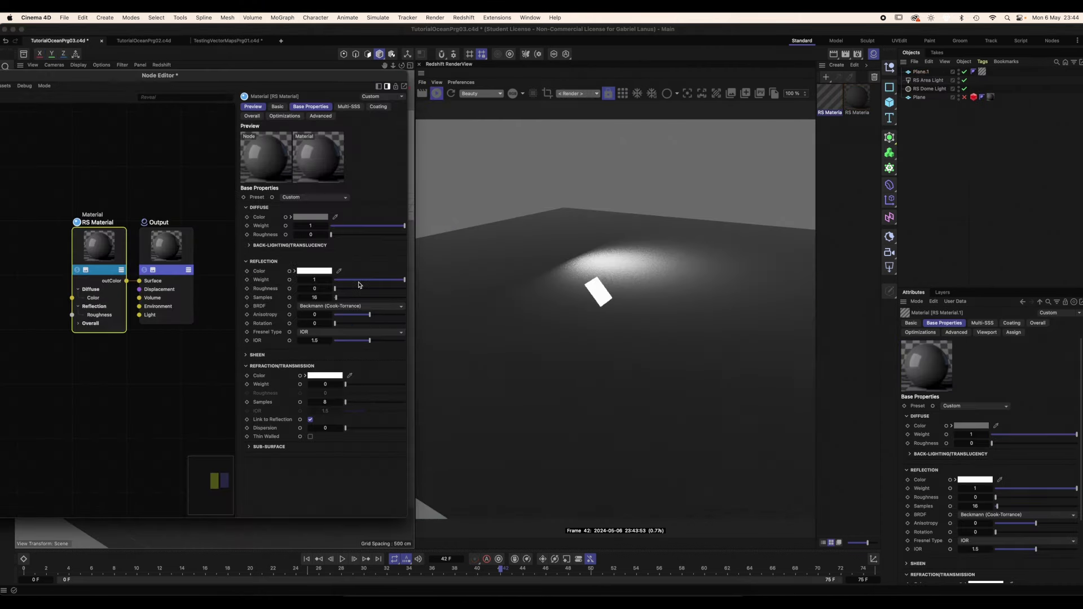
Turn down the reflection weight of the copied plane's material and add a Maxon Noise node
left_click_drag(361, 280, 314, 282)
type("noise")
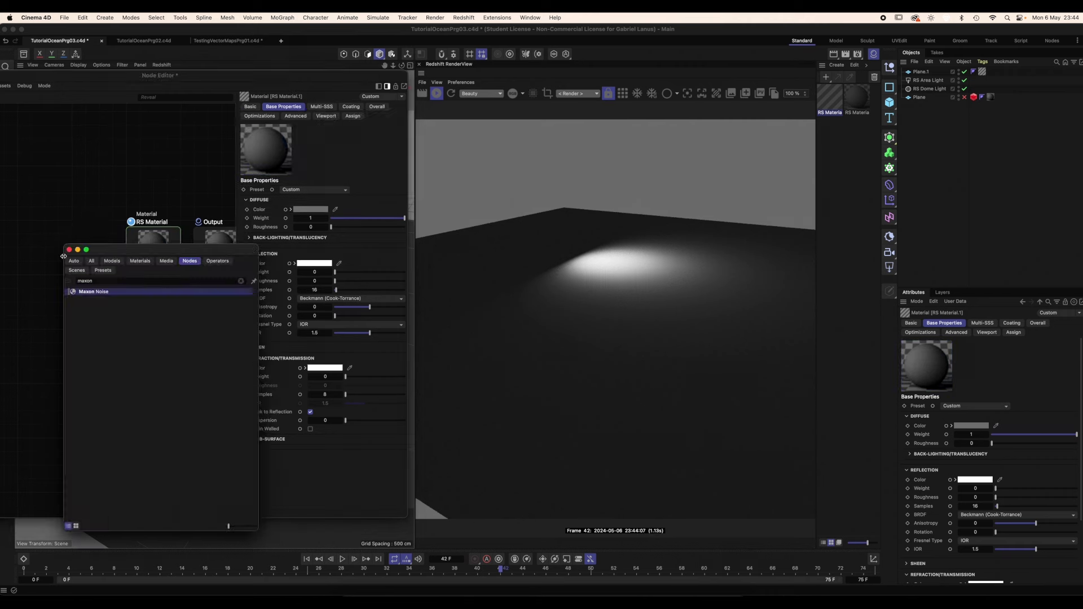
key("Return")
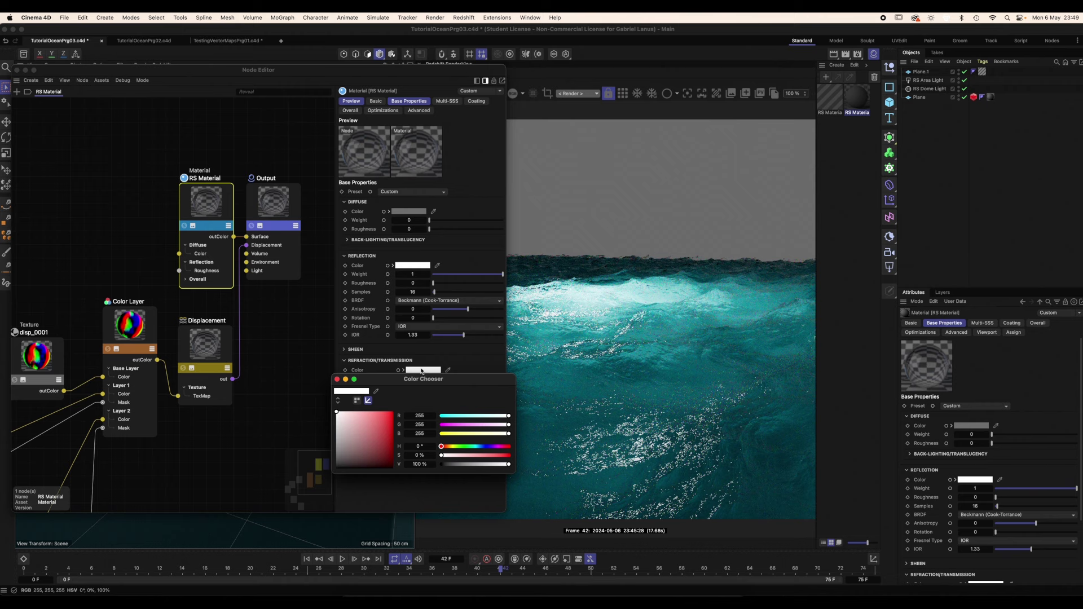
Set the water material's refraction color to a light grey with about 81% brightness
left_click(336, 422)
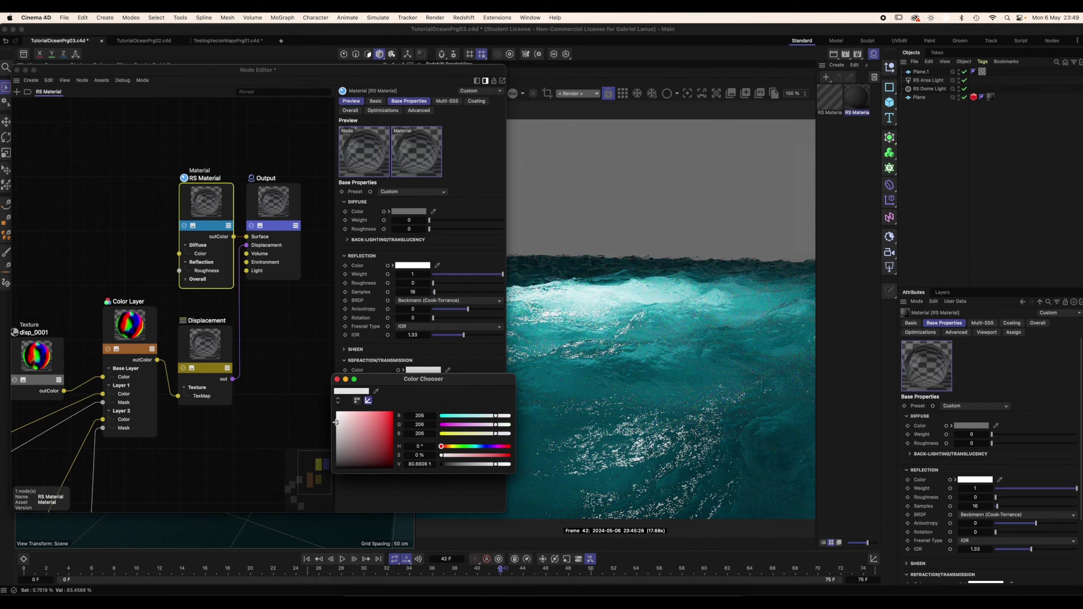
left_click(337, 379)
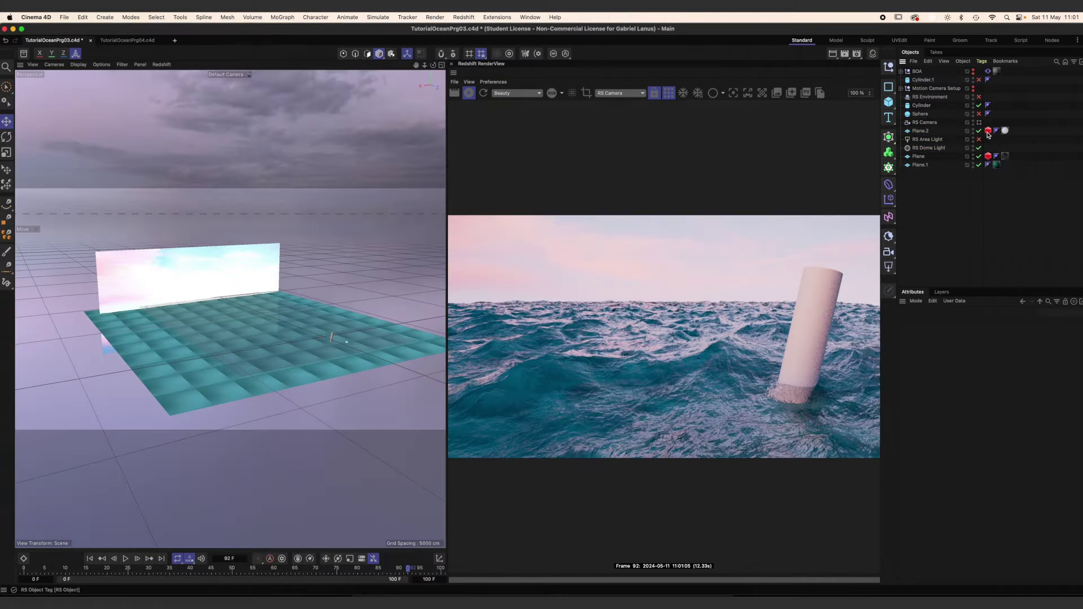
Look through the RS Camera in the viewport
left_click(980, 123)
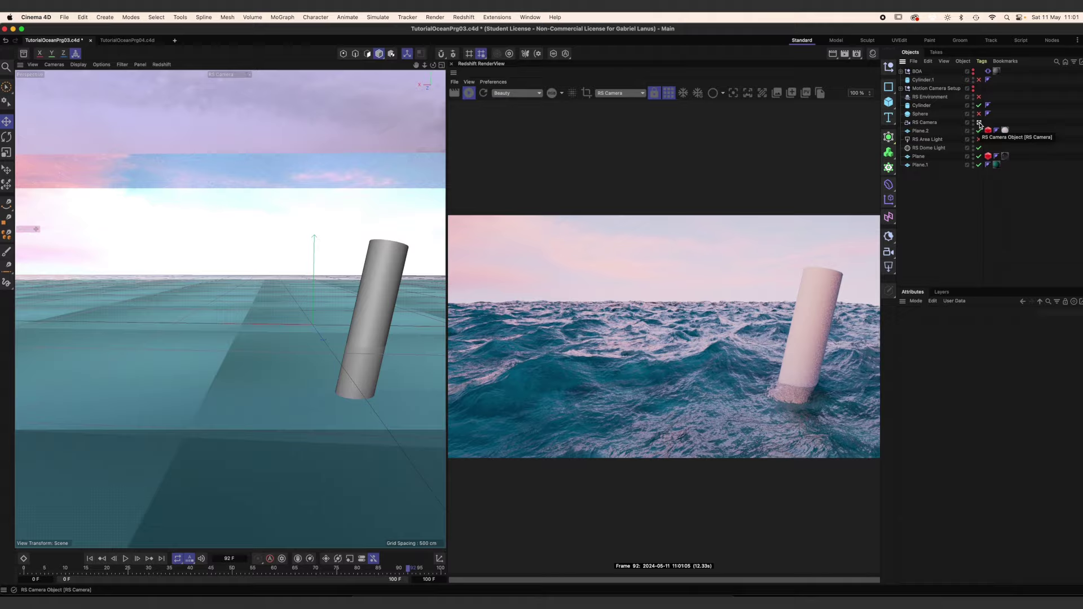